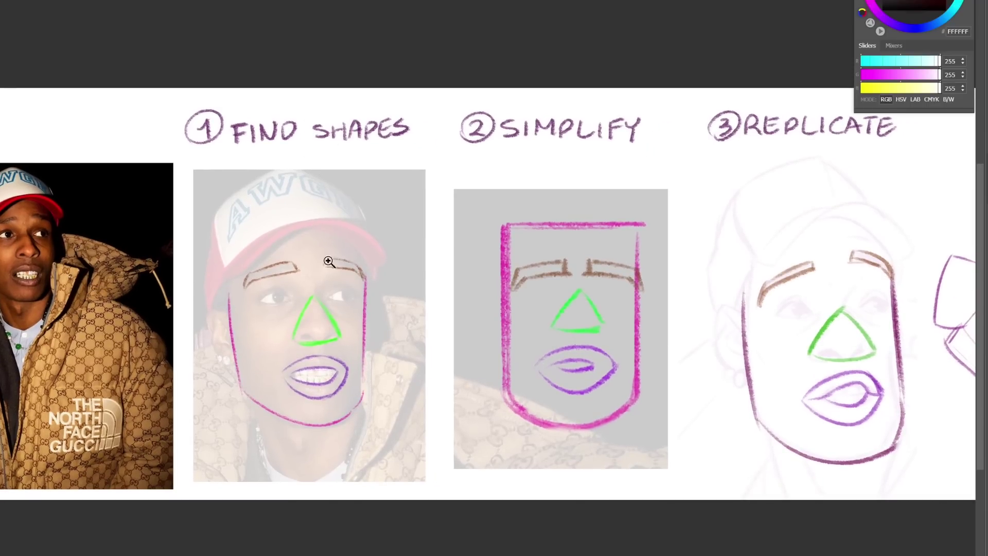
Review the four-stage portrait example, from Find Shapes and Simplify through Replicate and Draw.
{"action": "left_click_drag", "start_coordinate": [476, 225], "coordinate": [419, 220]}
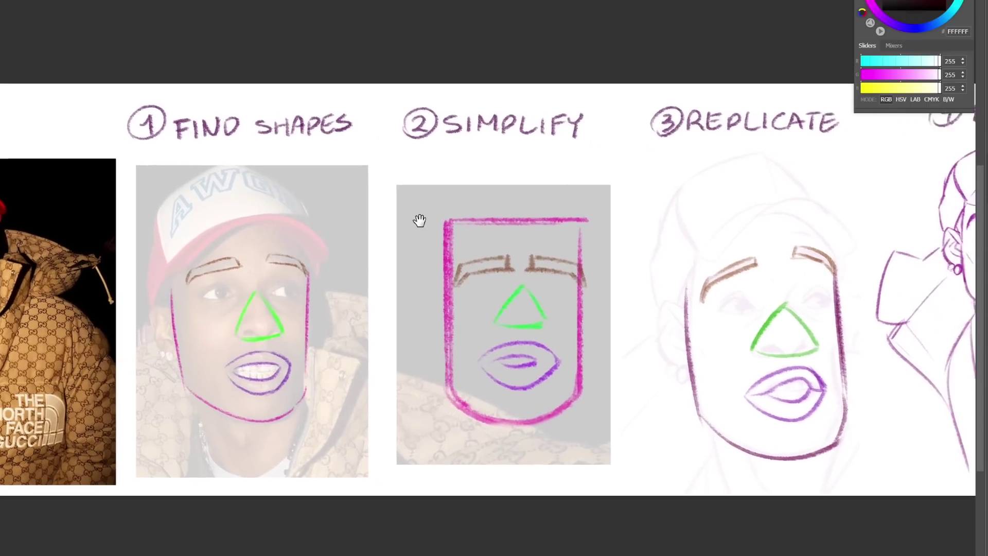
{"action": "left_click_drag", "start_coordinate": [515, 270], "coordinate": [379, 253]}
{"action": "left_click_drag", "start_coordinate": [613, 253], "coordinate": [434, 262]}
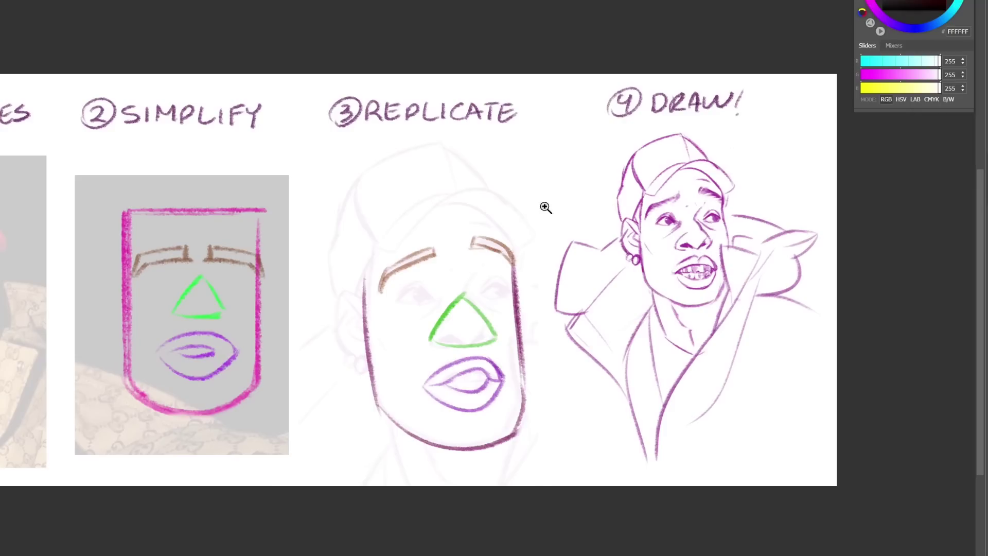
{"action": "left_click_drag", "start_coordinate": [287, 254], "coordinate": [375, 292]}
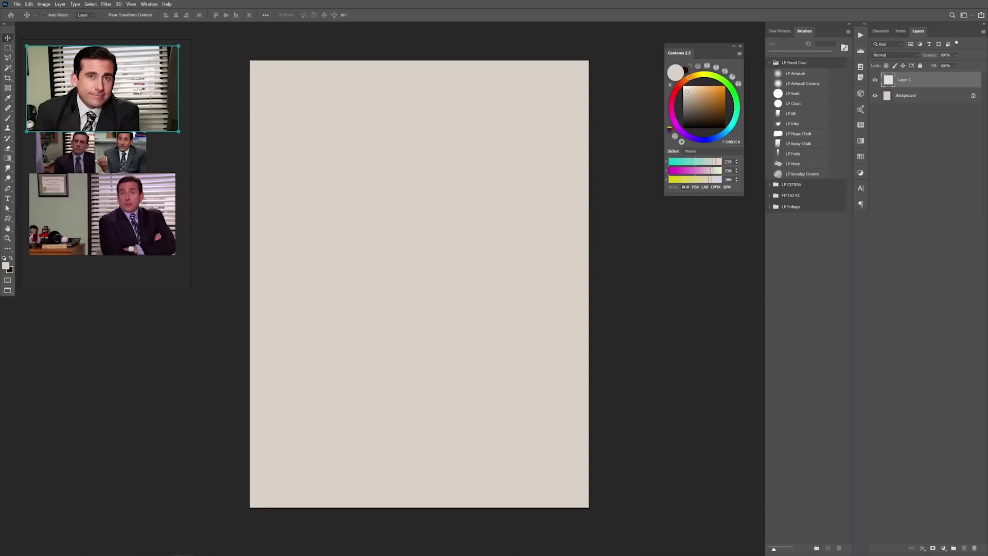
Paste the reference photo onto the canvas and lower its layer opacity to 32%.
{"action": "key", "text": "ctrl+v"}
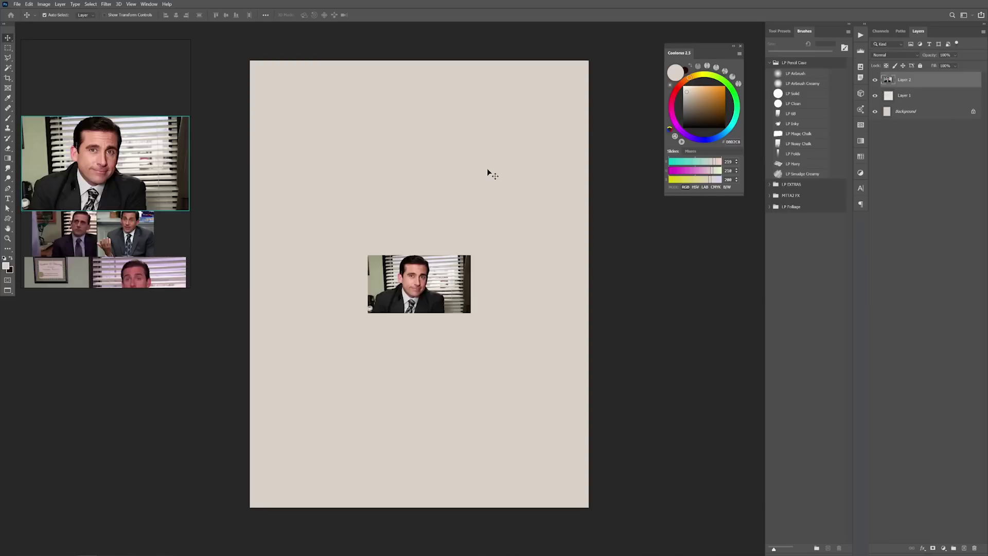
{"action": "key", "text": "z"}
{"action": "left_click_drag", "start_coordinate": [424, 297], "coordinate": [452, 274]}
{"action": "left_click_drag", "start_coordinate": [432, 199], "coordinate": [434, 236]}
{"action": "left_click_drag", "start_coordinate": [433, 234], "coordinate": [522, 154]}
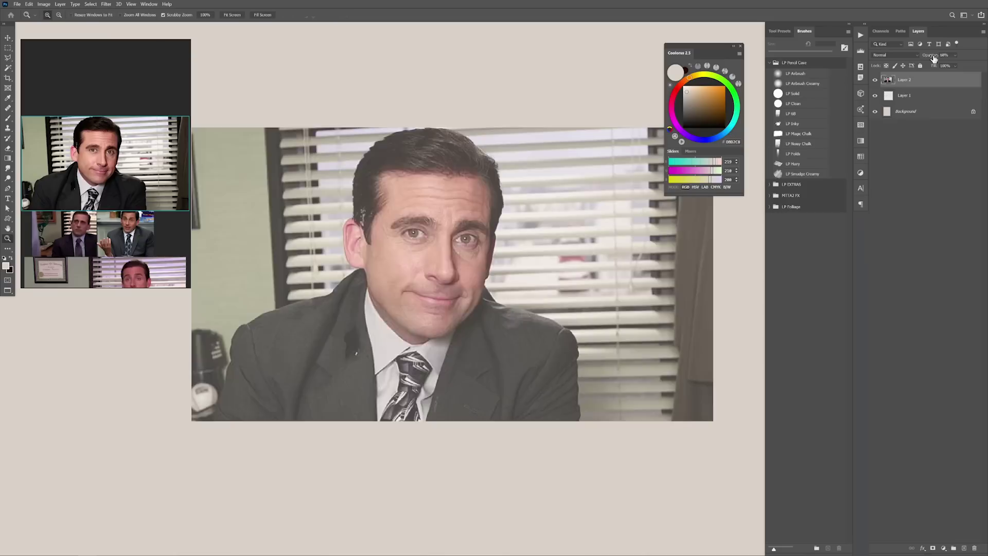
{"action": "left_click_drag", "start_coordinate": [936, 57], "coordinate": [928, 58]}
{"action": "left_click", "coordinate": [929, 56]}
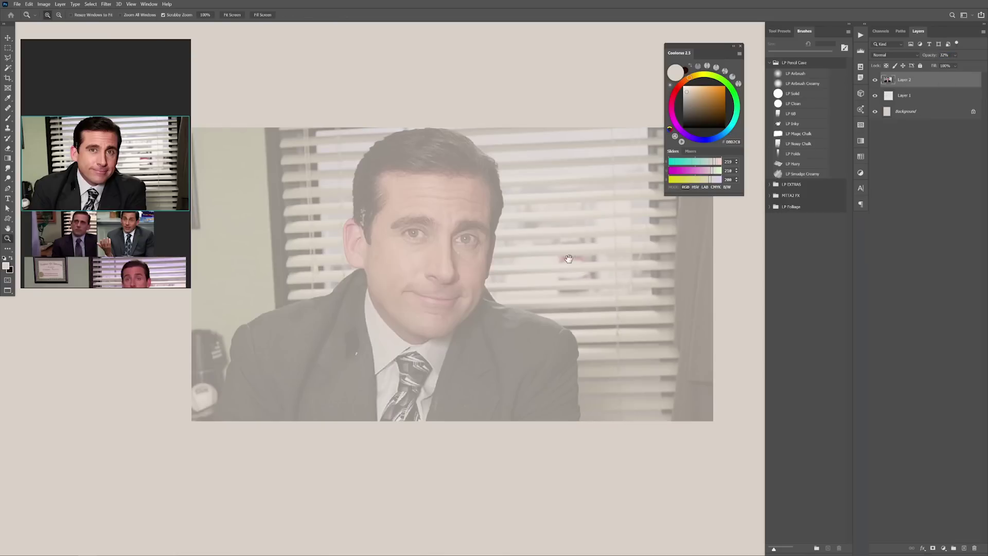
Create a new layer and trace the jaw and sides of the face in brown-orange with the LP 6B brush.
{"action": "key", "text": "ctrl+shift+n"}
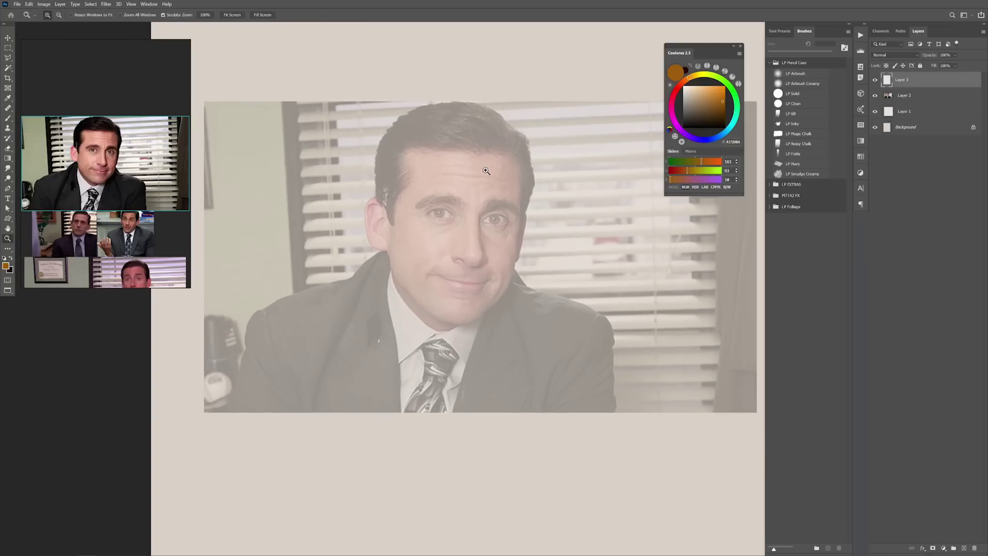
{"action": "key", "text": "b"}
{"action": "left_click_drag", "start_coordinate": [495, 177], "coordinate": [491, 197]}
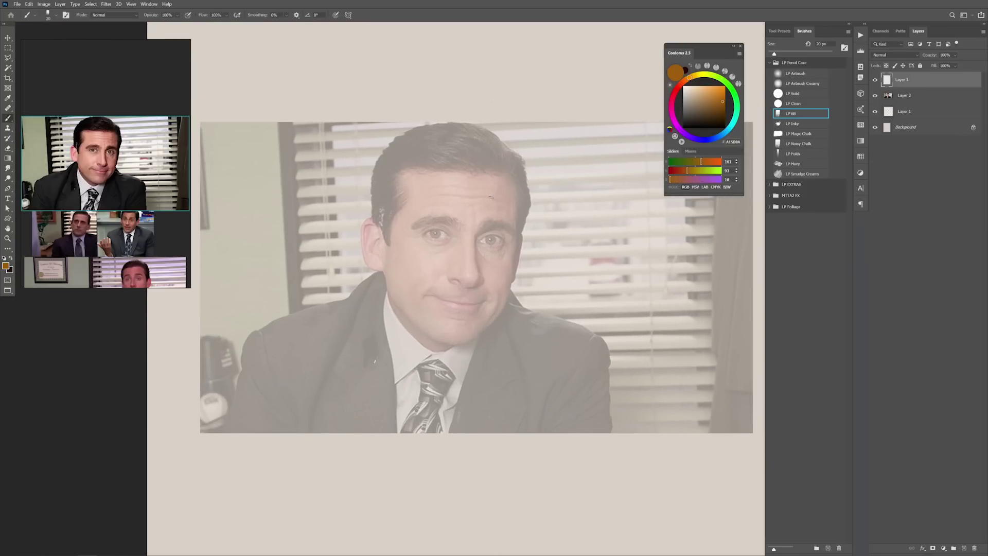
{"action": "left_click_drag", "start_coordinate": [515, 289], "coordinate": [529, 292]}
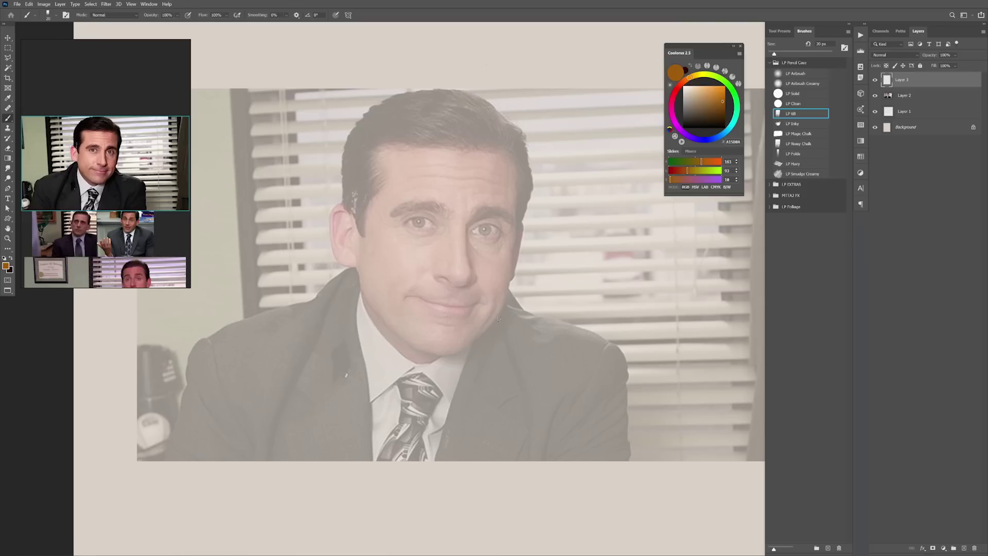
{"action": "left_click_drag", "start_coordinate": [460, 223], "coordinate": [453, 217]}
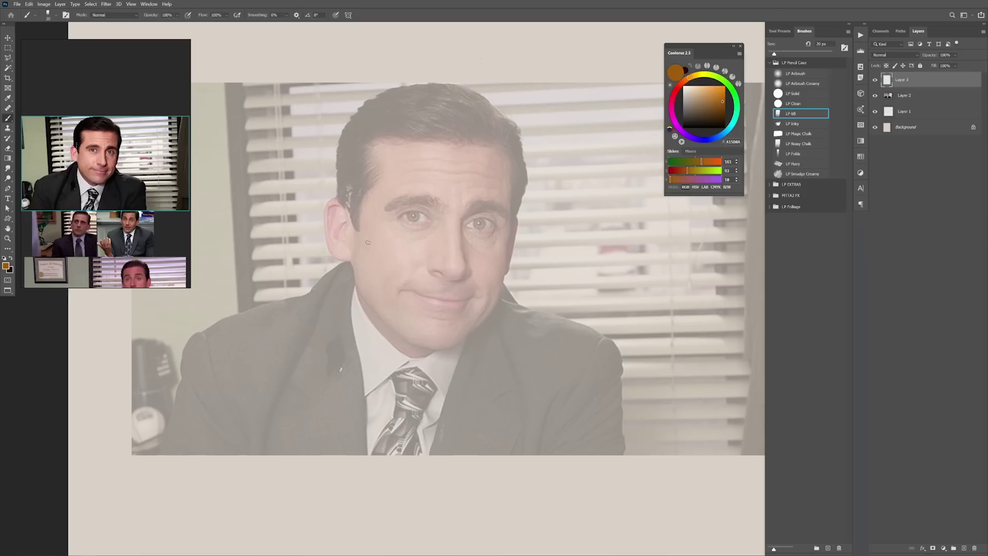
{"action": "key", "text": "ctrl+z"}
{"action": "mouse_move", "coordinate": [352, 223]}
{"action": "left_mouse_down"}
{"action": "mouse_move", "coordinate": [349, 282]}
{"action": "mouse_move", "coordinate": [363, 256]}
{"action": "mouse_move", "coordinate": [355, 286]}
{"action": "left_mouse_up"}
{"action": "key", "text": "ctrl+z"}
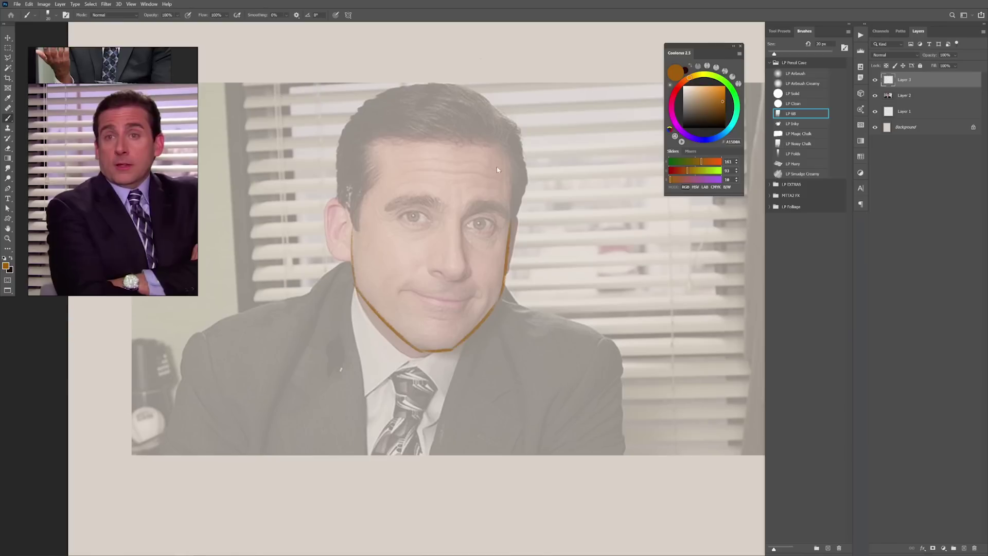
Trace the angular hairline, the temples and the rounded top of the hair in the same brown-orange.
{"action": "mouse_move", "coordinate": [352, 235]}
{"action": "left_mouse_down"}
{"action": "mouse_move", "coordinate": [370, 192]}
{"action": "mouse_move", "coordinate": [369, 146]}
{"action": "left_mouse_up"}
{"action": "mouse_move", "coordinate": [368, 145]}
{"action": "left_mouse_down"}
{"action": "mouse_move", "coordinate": [502, 143]}
{"action": "mouse_move", "coordinate": [504, 279]}
{"action": "left_mouse_up"}
{"action": "left_click_drag", "start_coordinate": [353, 212], "coordinate": [355, 289]}
{"action": "key", "text": "ctrl+z"}
{"action": "left_click_drag", "start_coordinate": [510, 175], "coordinate": [510, 214]}
{"action": "left_click_drag", "start_coordinate": [351, 223], "coordinate": [496, 100]}
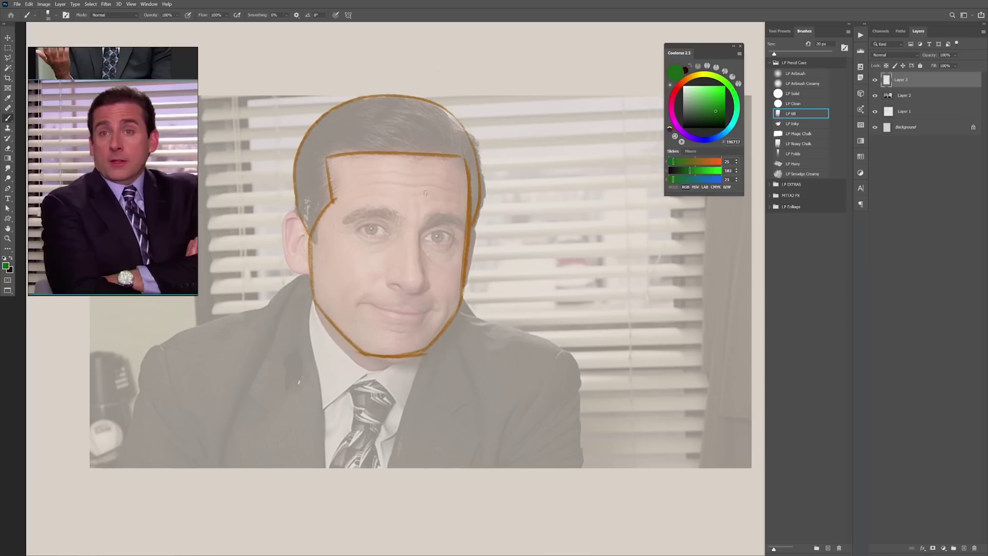
Outline both eyebrows as simple angular blocks in green.
{"action": "mouse_move", "coordinate": [425, 225]}
{"action": "left_mouse_down"}
{"action": "mouse_move", "coordinate": [460, 228]}
{"action": "mouse_move", "coordinate": [423, 220]}
{"action": "left_mouse_up"}
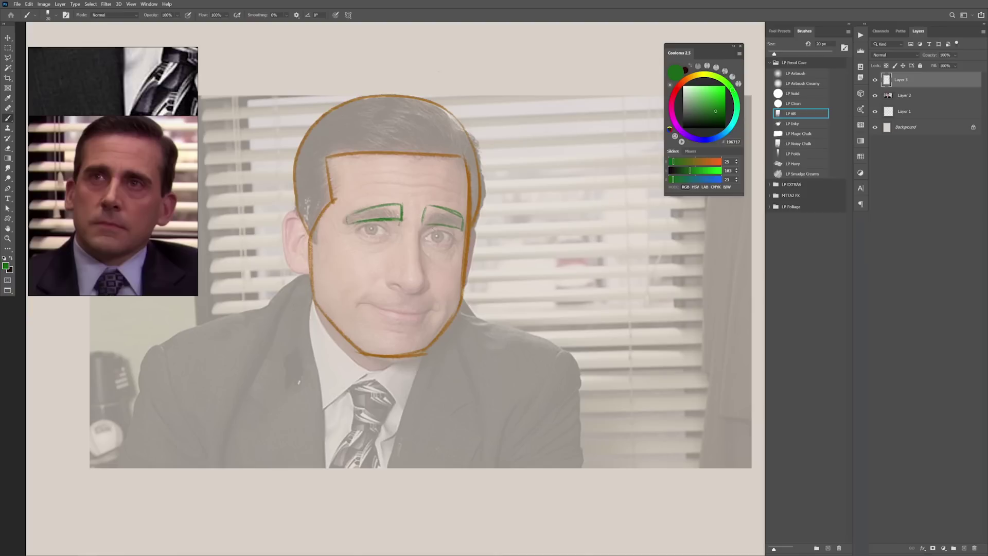
{"action": "key", "text": "ctrl+z"}
{"action": "key", "text": "e"}
{"action": "key", "text": "b"}
{"action": "key", "text": "v"}
{"action": "left_click_drag", "start_coordinate": [446, 211], "coordinate": [481, 209]}
{"action": "key", "text": "ctrl+z"}
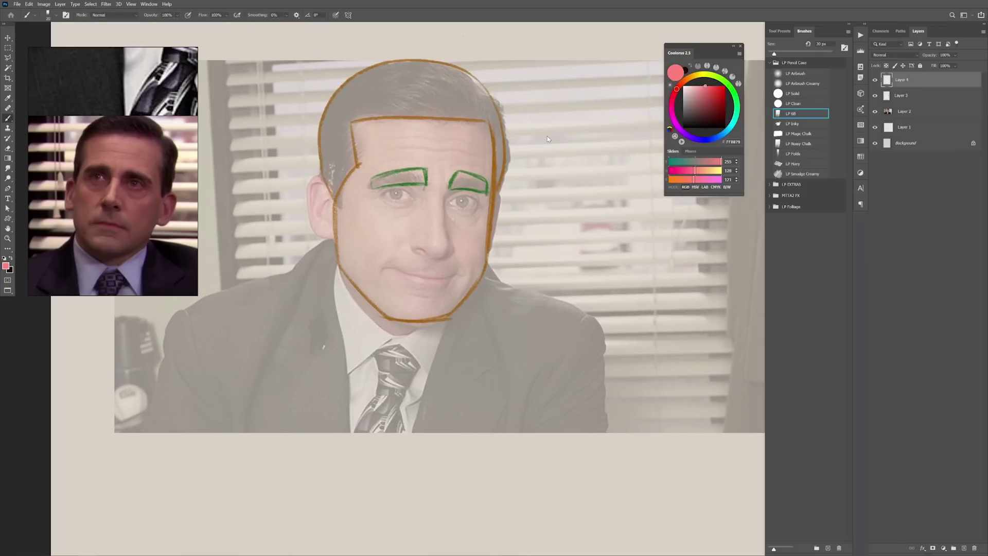
Trace the nose bridge, tip and nostrils in dark red on a separate layer.
{"action": "left_click", "coordinate": [723, 103]}
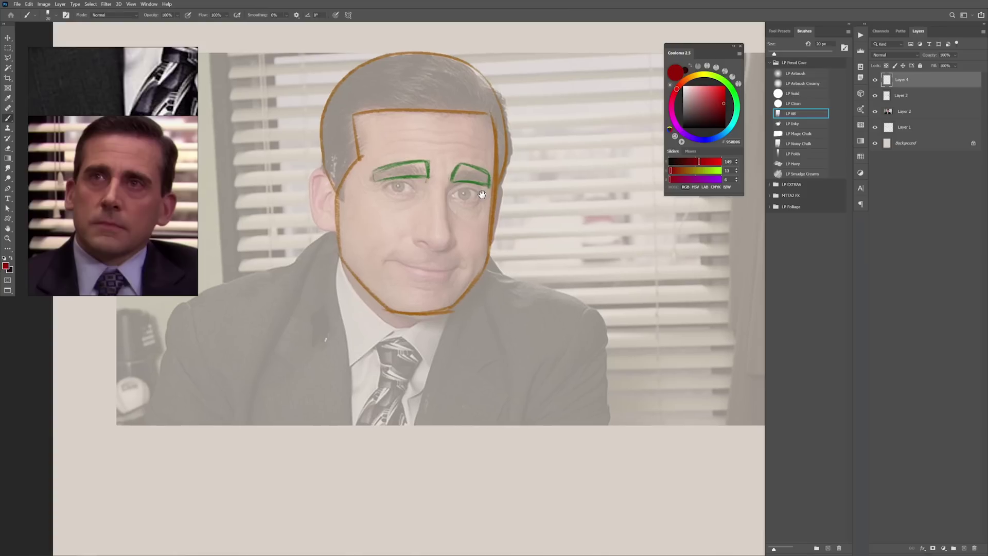
{"action": "left_click_drag", "start_coordinate": [479, 199], "coordinate": [447, 246]}
{"action": "left_click_drag", "start_coordinate": [443, 192], "coordinate": [448, 235]}
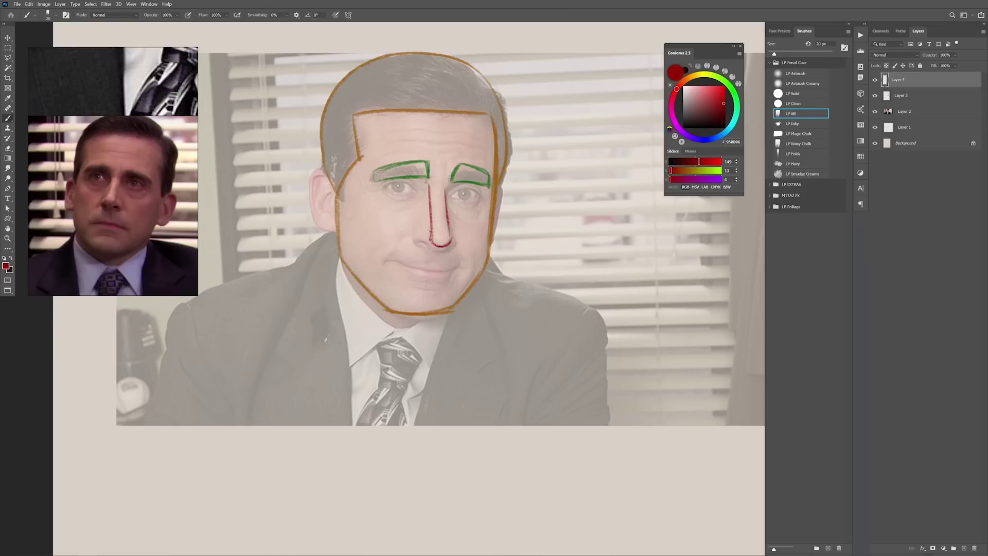
{"action": "left_click_drag", "start_coordinate": [416, 230], "coordinate": [430, 243]}
{"action": "left_click_drag", "start_coordinate": [448, 232], "coordinate": [445, 248]}
Add a new layer and trace the mouth line and lower lip in dark purple.
{"action": "key", "text": "ctrl+shift+n"}
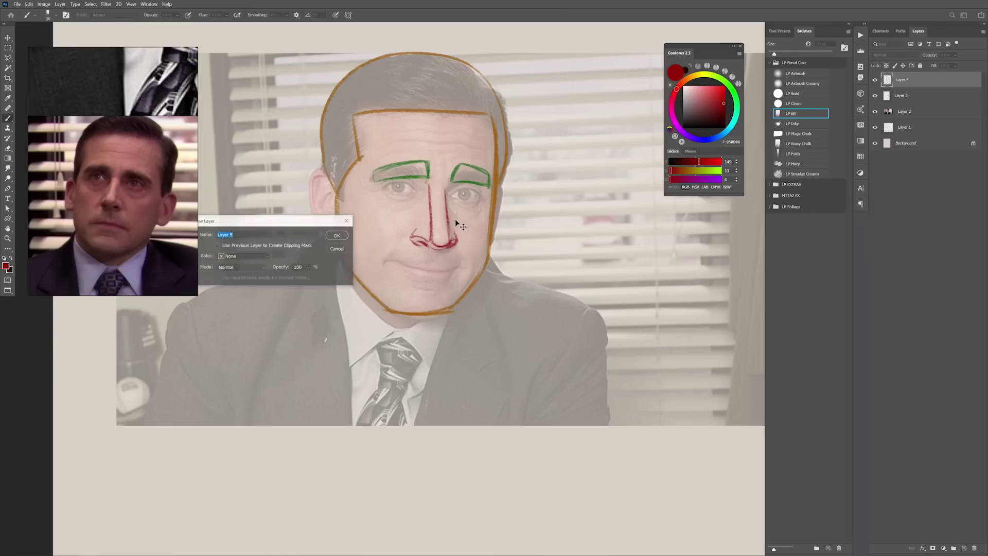
{"action": "key", "text": "Return"}
{"action": "left_click_drag", "start_coordinate": [708, 107], "coordinate": [717, 115]}
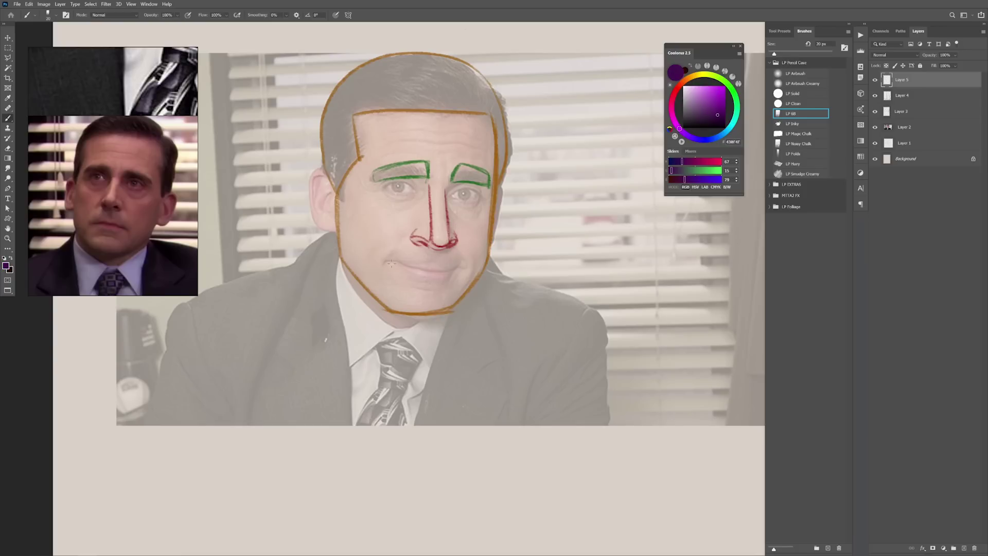
{"action": "left_click_drag", "start_coordinate": [386, 261], "coordinate": [450, 269]}
{"action": "left_click_drag", "start_coordinate": [410, 273], "coordinate": [449, 274]}
Add a new layer and trace the eyelids and under-eye creases of both eyes in magenta.
{"action": "key", "text": "ctrl+shift+alt+n"}
{"action": "left_click", "coordinate": [725, 97]}
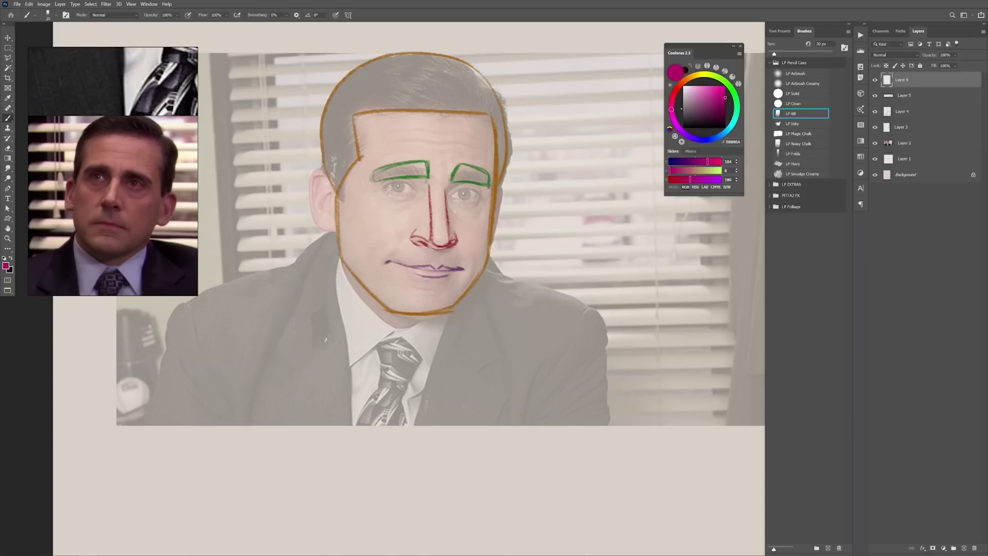
{"action": "left_click_drag", "start_coordinate": [381, 189], "coordinate": [416, 188]}
{"action": "key", "text": "ctrl+z"}
{"action": "left_click_drag", "start_coordinate": [446, 186], "coordinate": [480, 189]}
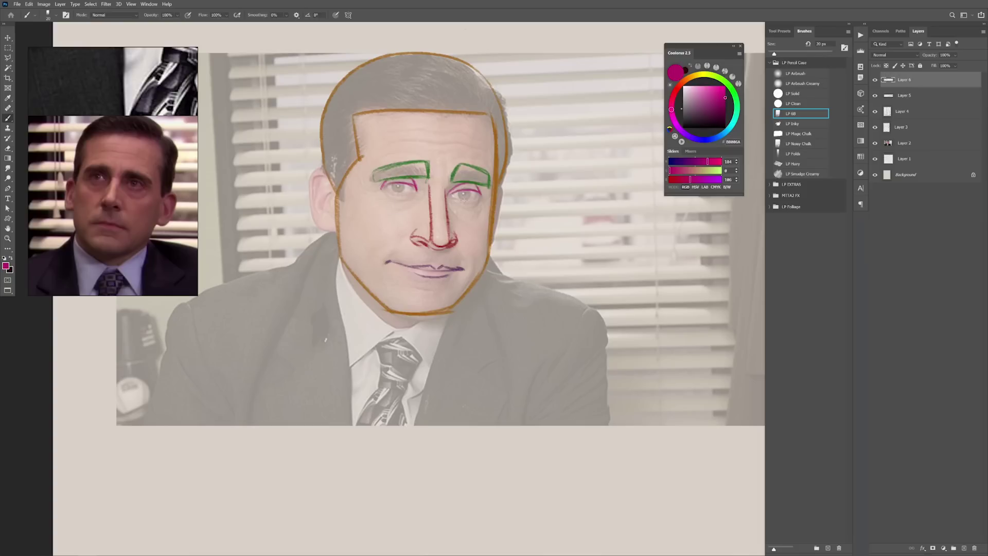
{"action": "left_click_drag", "start_coordinate": [383, 196], "coordinate": [417, 206]}
{"action": "mouse_move", "coordinate": [446, 199]}
{"action": "left_mouse_down"}
{"action": "mouse_move", "coordinate": [463, 216]}
{"action": "mouse_move", "coordinate": [478, 206]}
{"action": "left_mouse_up"}
{"action": "left_click_drag", "start_coordinate": [461, 219], "coordinate": [474, 211]}
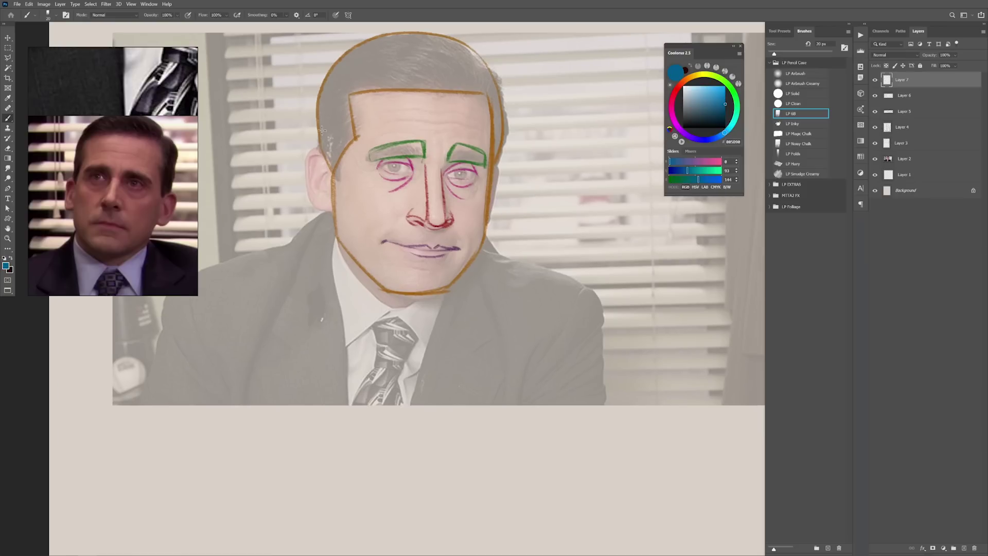
Outline both ears in blue on a separate layer.
{"action": "left_click_drag", "start_coordinate": [357, 151], "coordinate": [440, 173]}
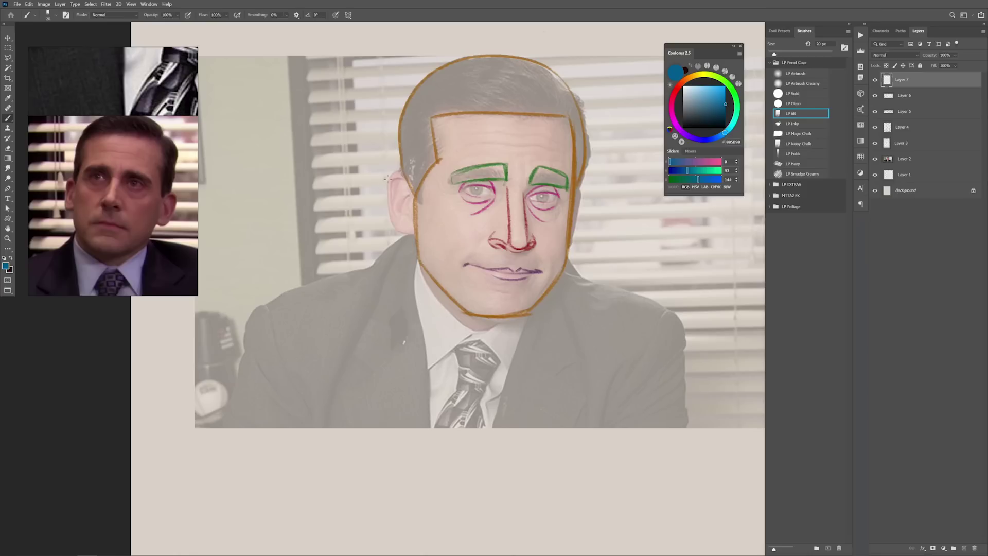
{"action": "mouse_move", "coordinate": [399, 171]}
{"action": "left_mouse_down"}
{"action": "mouse_move", "coordinate": [390, 203]}
{"action": "mouse_move", "coordinate": [397, 216]}
{"action": "mouse_move", "coordinate": [387, 194]}
{"action": "mouse_move", "coordinate": [409, 216]}
{"action": "mouse_move", "coordinate": [391, 225]}
{"action": "mouse_move", "coordinate": [413, 236]}
{"action": "mouse_move", "coordinate": [393, 231]}
{"action": "left_mouse_up"}
{"action": "key", "text": "ctrl"}
{"action": "key", "text": "ctrl+z"}
{"action": "left_click_drag", "start_coordinate": [576, 192], "coordinate": [582, 215]}
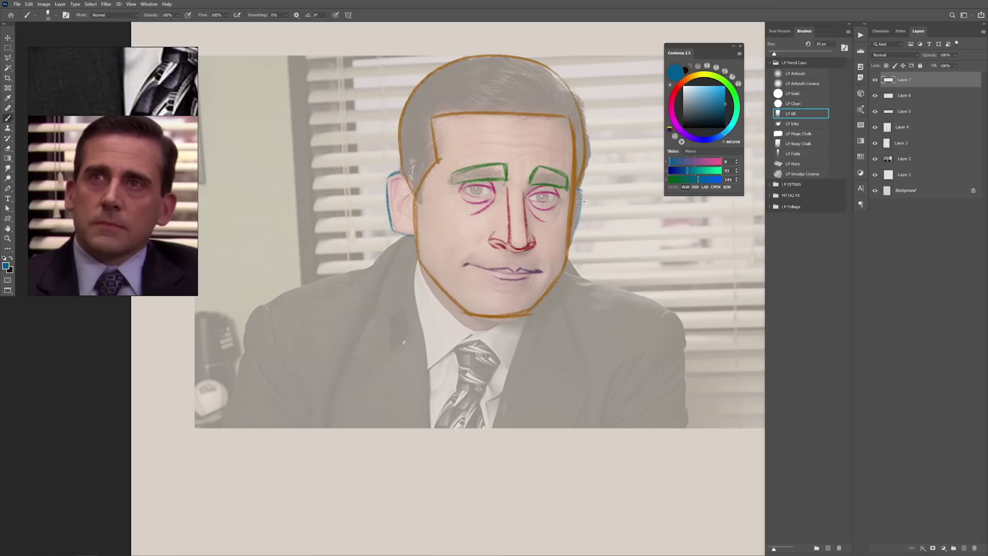
{"action": "left_click_drag", "start_coordinate": [582, 202], "coordinate": [572, 245]}
{"action": "scroll", "coordinate": [585, 186], "scroll_direction": "down", "scroll_amount": 1}
{"action": "left_click_drag", "start_coordinate": [574, 197], "coordinate": [564, 193]}
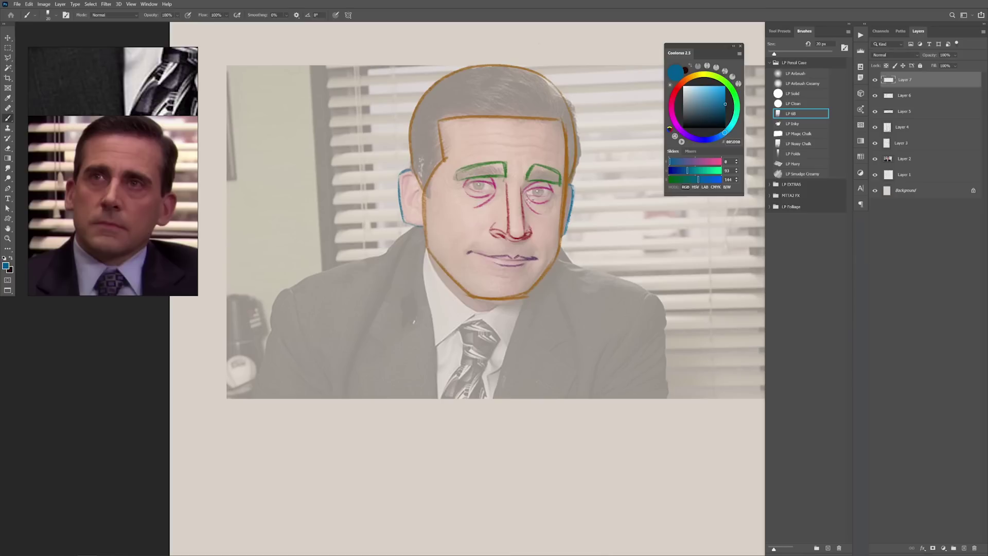
Mark the inner ends of both eyebrows with small blue arrows.
{"action": "left_click_drag", "start_coordinate": [506, 161], "coordinate": [512, 145]}
{"action": "left_click_drag", "start_coordinate": [497, 149], "coordinate": [470, 120]}
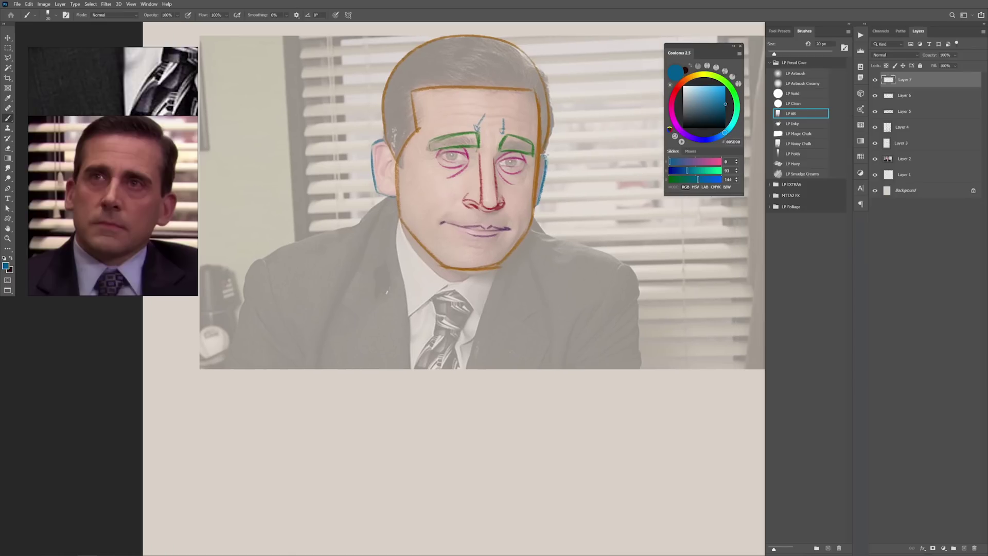
Add a new layer above the ear outlines for the suit.
{"action": "left_click_drag", "start_coordinate": [481, 199], "coordinate": [495, 212]}
{"action": "key", "text": "ctrl+shift+n"}
{"action": "key", "text": "Return"}
{"action": "left_click_drag", "start_coordinate": [410, 216], "coordinate": [296, 260]}
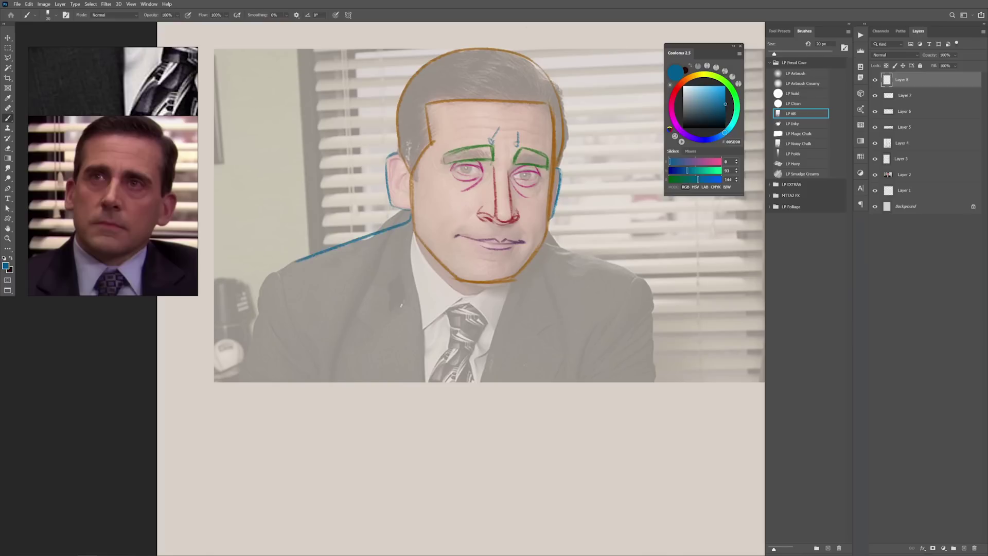
{"action": "left_click_drag", "start_coordinate": [383, 237], "coordinate": [566, 252]}
{"action": "mouse_move", "coordinate": [309, 255]}
{"action": "left_mouse_down"}
{"action": "mouse_move", "coordinate": [250, 312]}
{"action": "mouse_move", "coordinate": [299, 362]}
{"action": "left_mouse_up"}
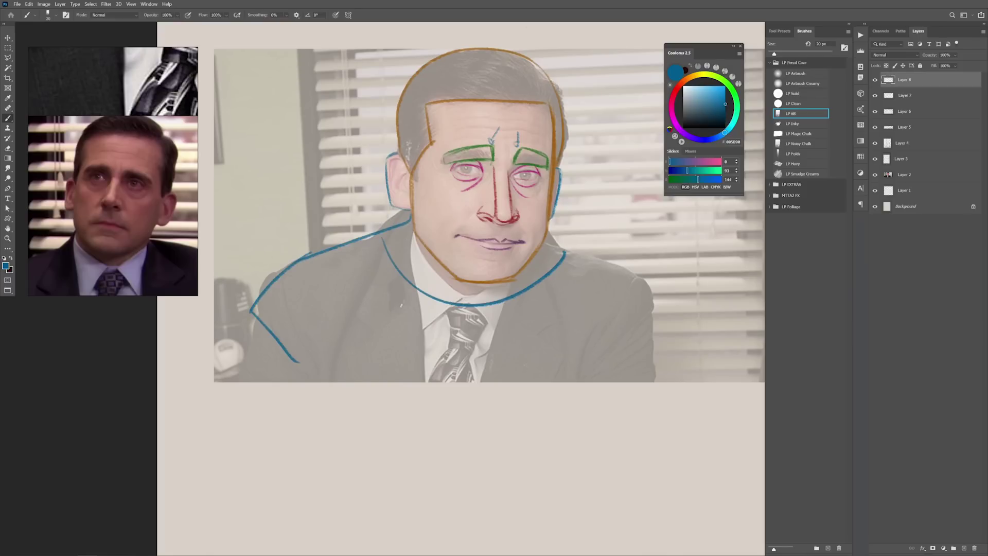
{"action": "mouse_move", "coordinate": [563, 252]}
{"action": "left_mouse_down"}
{"action": "mouse_move", "coordinate": [638, 293]}
{"action": "mouse_move", "coordinate": [650, 367]}
{"action": "left_mouse_up"}
{"action": "left_click_drag", "start_coordinate": [655, 342], "coordinate": [552, 389]}
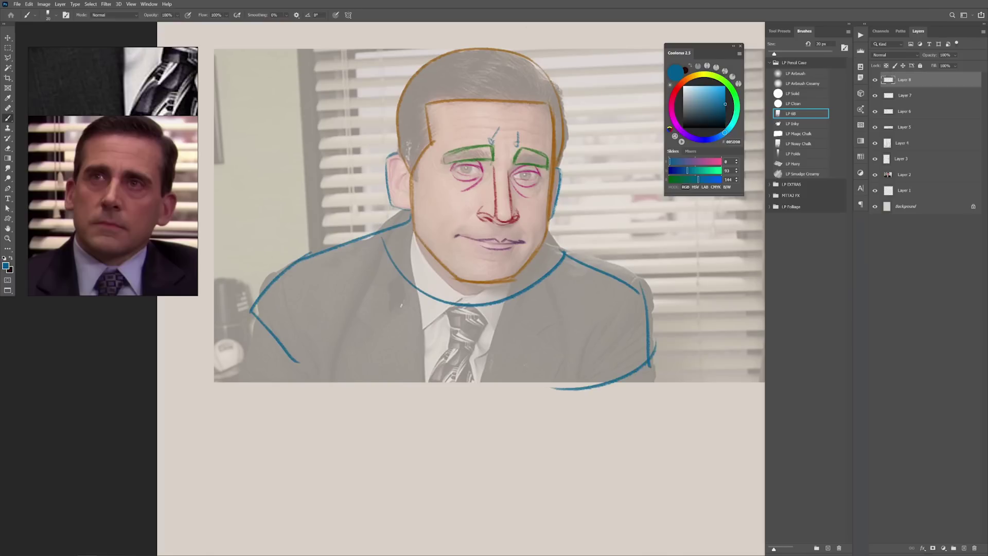
{"action": "key", "text": "ctrl+z"}
{"action": "key", "text": "ctrl+z"}
{"action": "key", "text": "ctrl+z"}
{"action": "key", "text": "ctrl+z"}
{"action": "key", "text": "ctrl+z"}
{"action": "key", "text": "ctrl+z"}
{"action": "key", "text": "ctrl+z"}
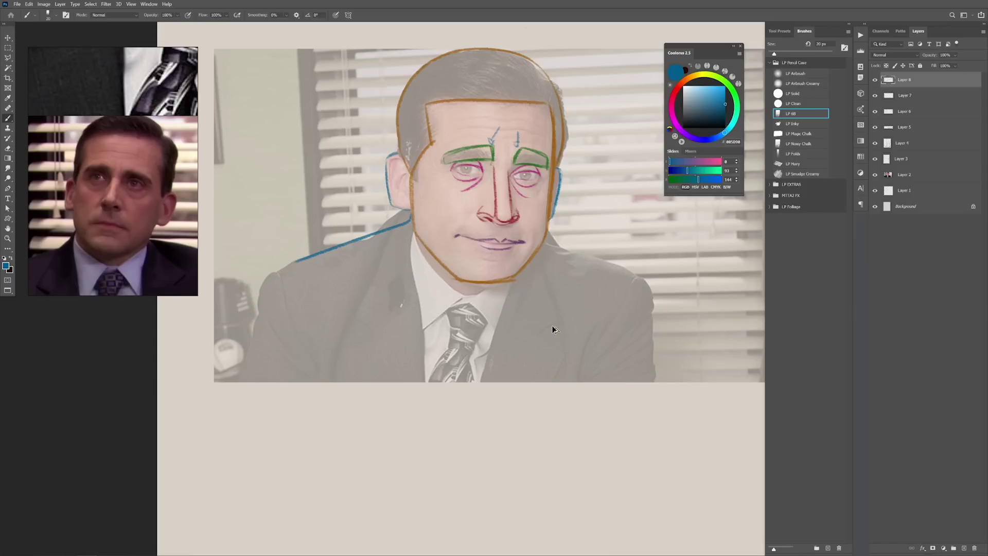
{"action": "key", "text": "ctrl+z"}
Trace the suit's shoulders, sleeves and inner front edges in blue, following the photo.
{"action": "left_click_drag", "start_coordinate": [409, 222], "coordinate": [262, 280]}
{"action": "left_click_drag", "start_coordinate": [550, 239], "coordinate": [645, 278]}
{"action": "left_click_drag", "start_coordinate": [650, 278], "coordinate": [650, 393]}
{"action": "left_click_drag", "start_coordinate": [639, 275], "coordinate": [582, 364]}
{"action": "left_click_drag", "start_coordinate": [412, 242], "coordinate": [431, 392]}
{"action": "left_click_drag", "start_coordinate": [513, 289], "coordinate": [481, 375]}
{"action": "left_click_drag", "start_coordinate": [262, 280], "coordinate": [245, 378]}
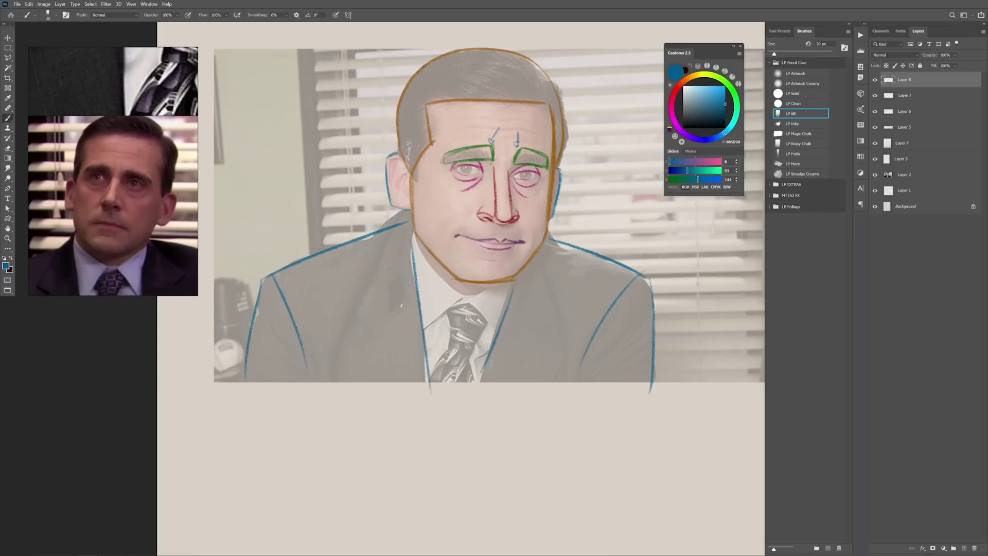
Add the jacket lapels, shirt collar and knotted tie to the suit outline in blue.
{"action": "left_click_drag", "start_coordinate": [513, 315], "coordinate": [563, 350]}
{"action": "left_click_drag", "start_coordinate": [447, 313], "coordinate": [452, 348]}
{"action": "left_click_drag", "start_coordinate": [486, 322], "coordinate": [472, 351]}
{"action": "left_click_drag", "start_coordinate": [465, 299], "coordinate": [424, 329]}
{"action": "left_click_drag", "start_coordinate": [465, 299], "coordinate": [494, 337]}
{"action": "left_click_drag", "start_coordinate": [450, 348], "coordinate": [423, 393]}
{"action": "mouse_move", "coordinate": [579, 255]}
{"action": "left_mouse_down"}
{"action": "mouse_move", "coordinate": [574, 227]}
{"action": "mouse_move", "coordinate": [585, 243]}
{"action": "left_mouse_up"}
{"action": "left_click_drag", "start_coordinate": [585, 243], "coordinate": [577, 260]}
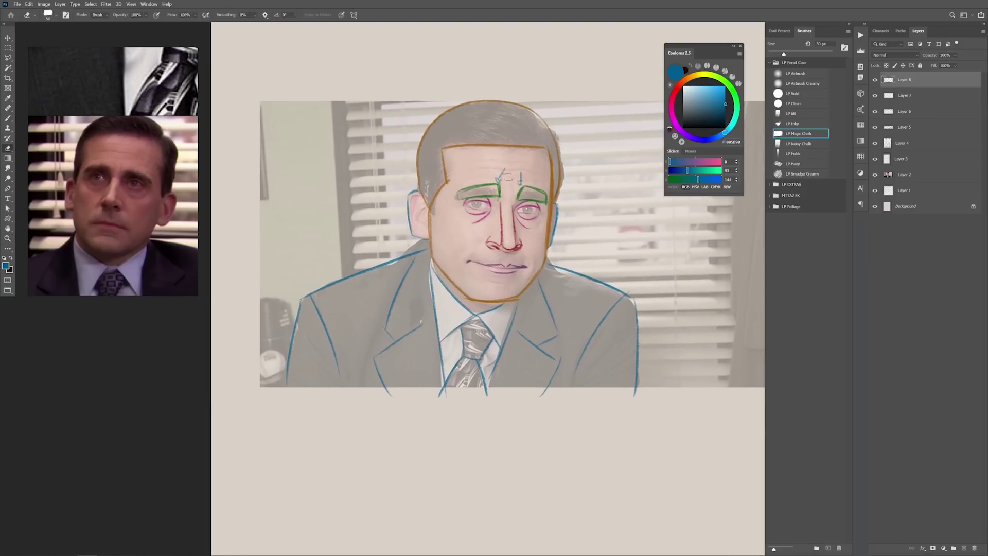
Erase the blue arrows above the eyebrows on the ear layer.
{"action": "left_click", "coordinate": [904, 95]}
{"action": "left_click_drag", "start_coordinate": [535, 198], "coordinate": [549, 198]}
{"action": "left_click_drag", "start_coordinate": [549, 198], "coordinate": [565, 210]}
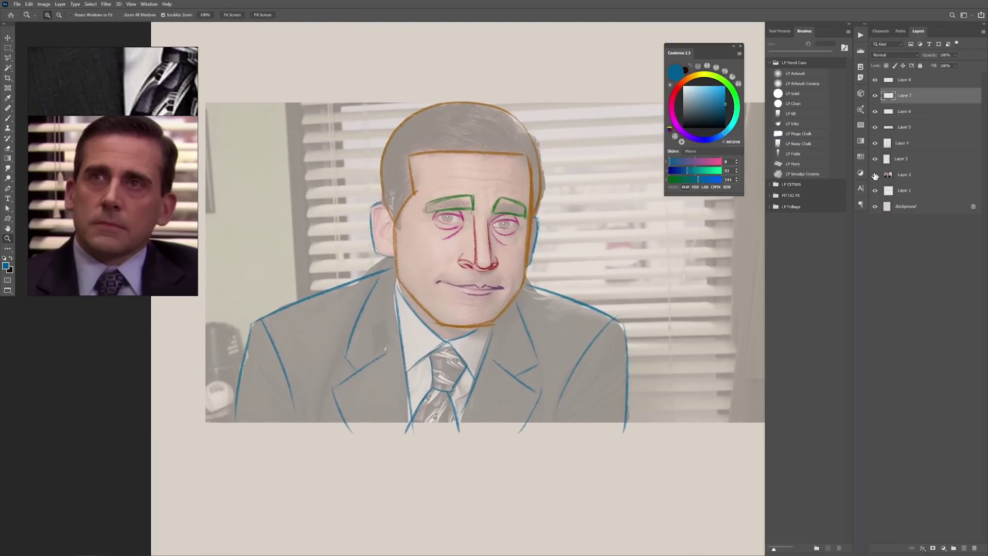
Hide the reference photo's layer, leaving the traced outlines shown.
{"action": "left_click", "coordinate": [874, 174]}
{"action": "left_click", "coordinate": [592, 223], "text": "alt"}
{"action": "left_click", "coordinate": [588, 224]}
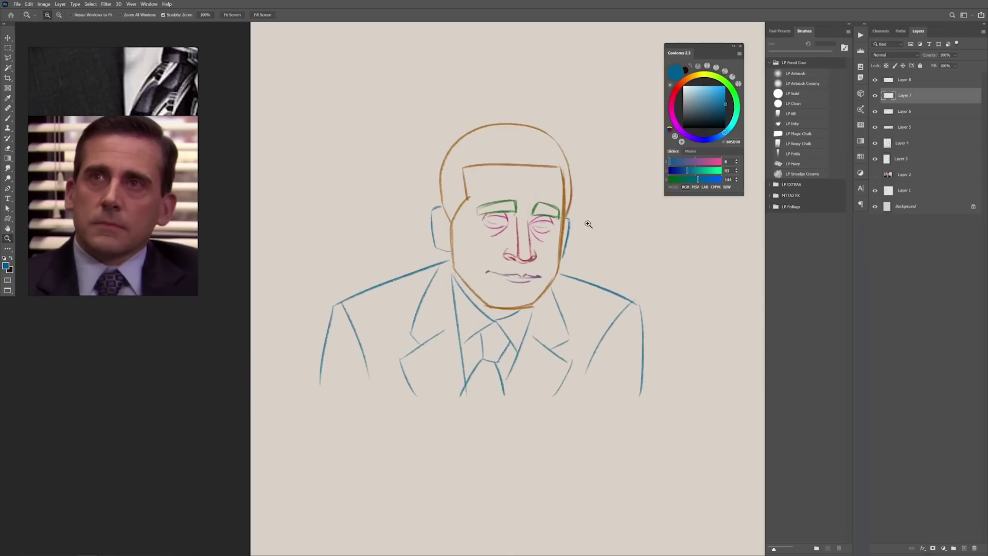
{"action": "left_click_drag", "start_coordinate": [587, 226], "coordinate": [554, 217]}
{"action": "key", "text": "v"}
{"action": "left_click_drag", "start_coordinate": [546, 271], "coordinate": [563, 256]}
{"action": "key", "text": "ctrl+z"}
{"action": "scroll", "coordinate": [558, 253], "scroll_direction": "up", "scroll_amount": 2}
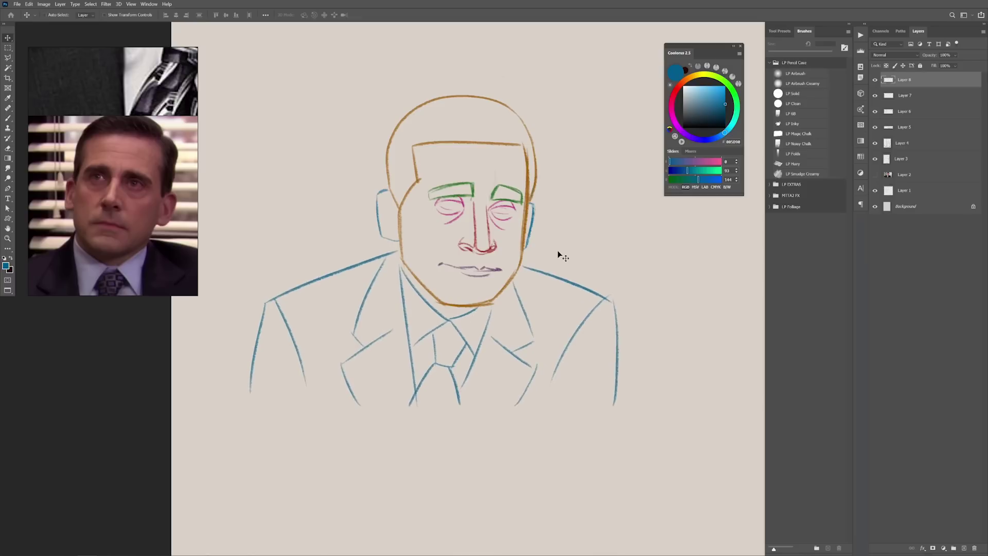
{"action": "key", "text": "z"}
{"action": "left_click", "coordinate": [560, 246], "text": "alt"}
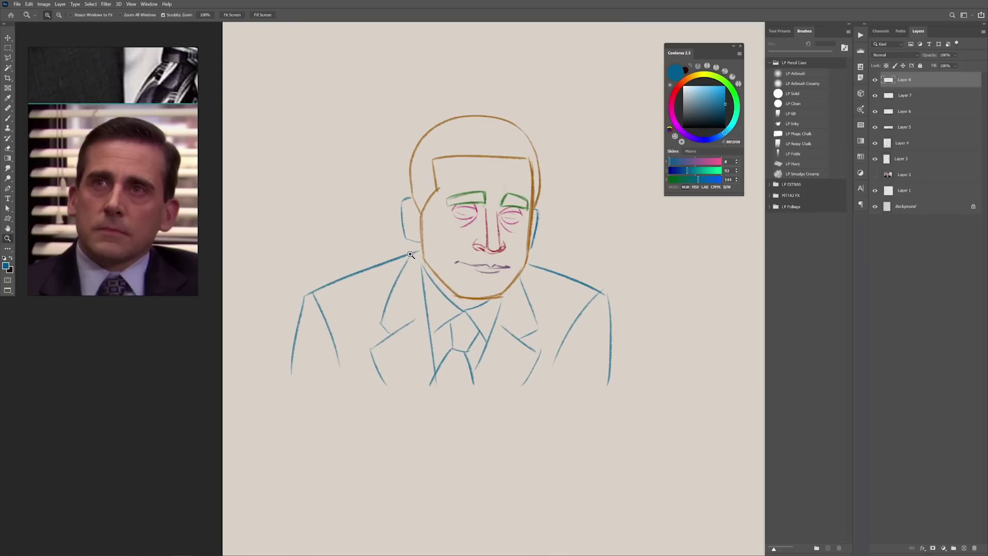
Choose the LP 6B brush and add a new empty layer above the suit outline.
{"action": "left_click_drag", "start_coordinate": [555, 165], "coordinate": [577, 167]}
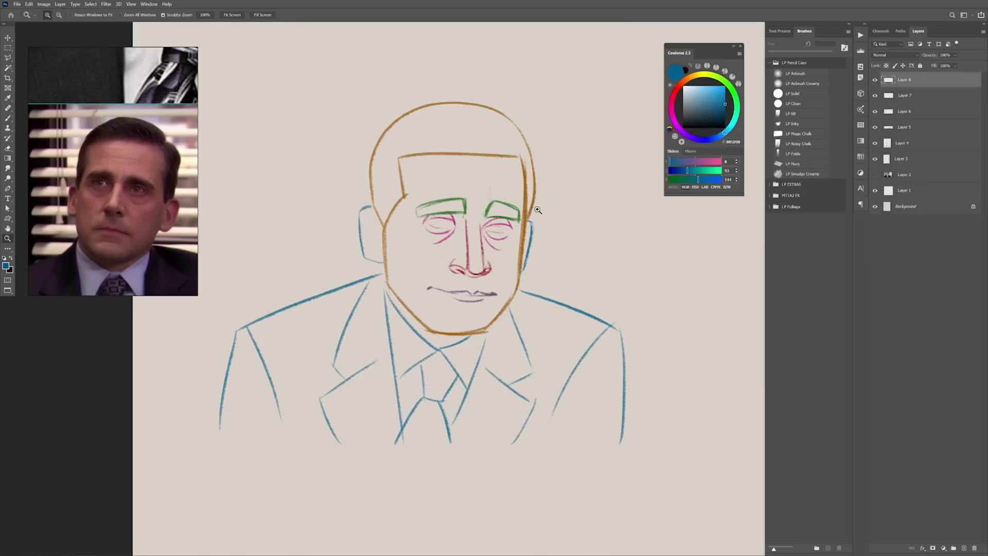
{"action": "left_click_drag", "start_coordinate": [537, 208], "coordinate": [527, 183]}
{"action": "left_click_drag", "start_coordinate": [520, 194], "coordinate": [529, 194]}
{"action": "left_click_drag", "start_coordinate": [529, 194], "coordinate": [562, 193]}
{"action": "left_click", "coordinate": [802, 113]}
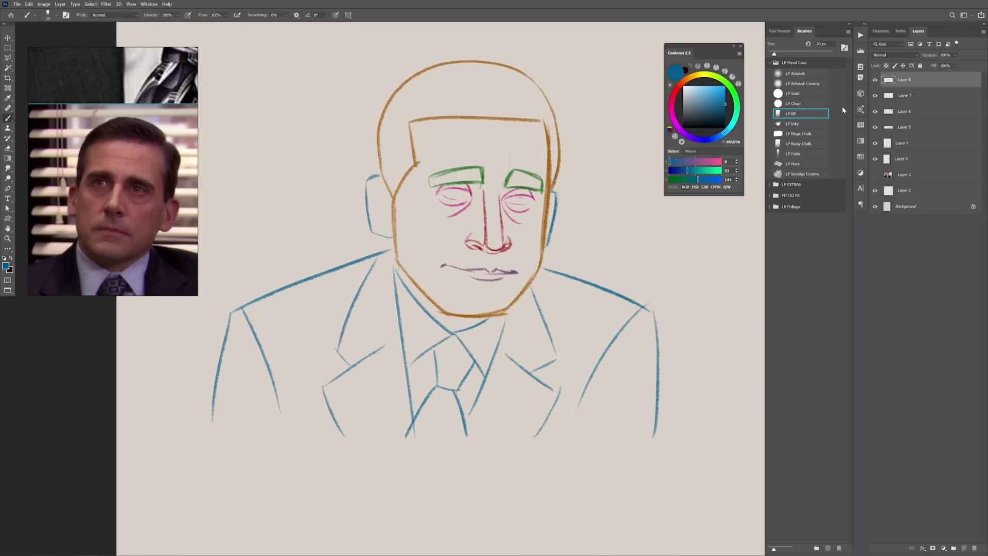
{"action": "key", "text": "ctrl+shift+alt+n"}
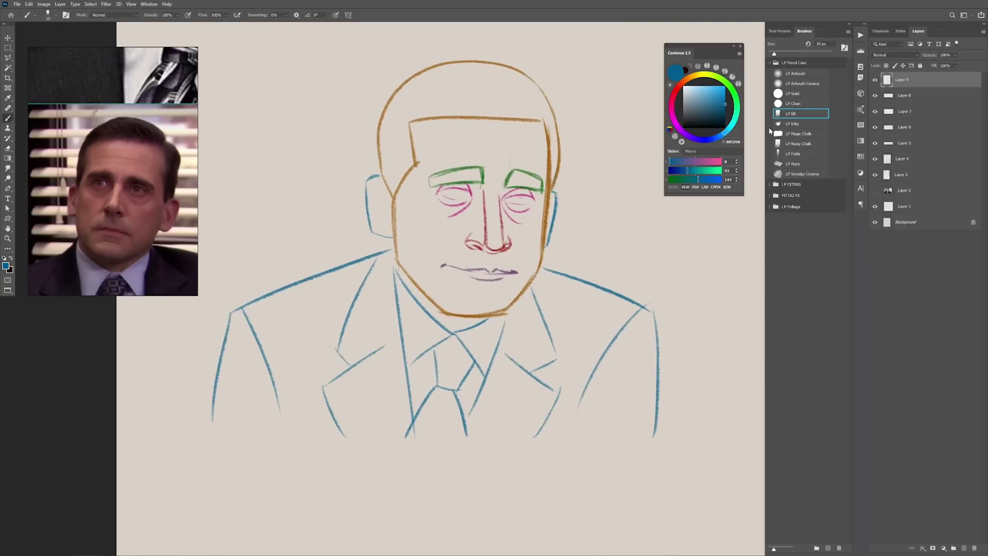
{"action": "left_click_drag", "start_coordinate": [571, 193], "coordinate": [567, 240]}
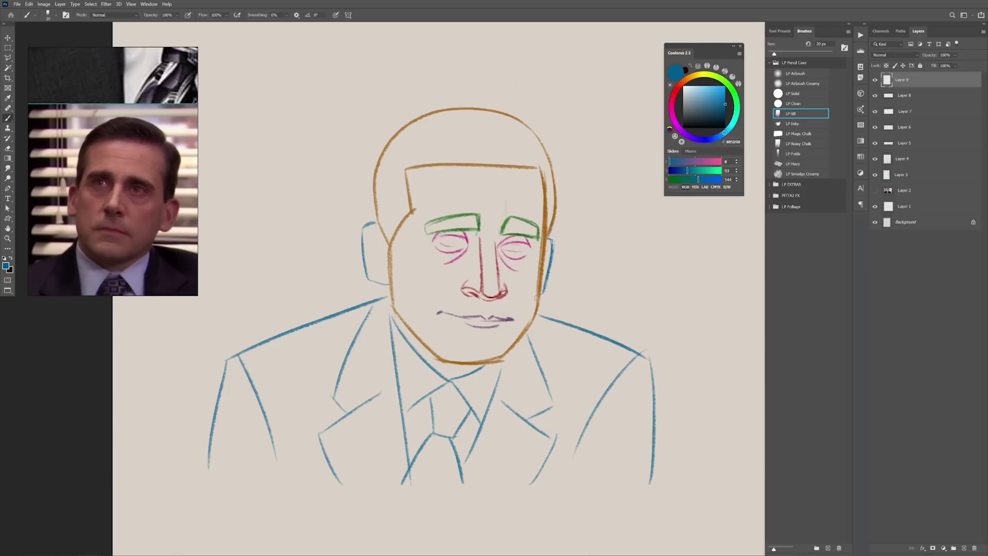
Examine the traced outline layers one at a time by toggling their visibility to see which part each holds.
{"action": "left_click", "coordinate": [799, 134]}
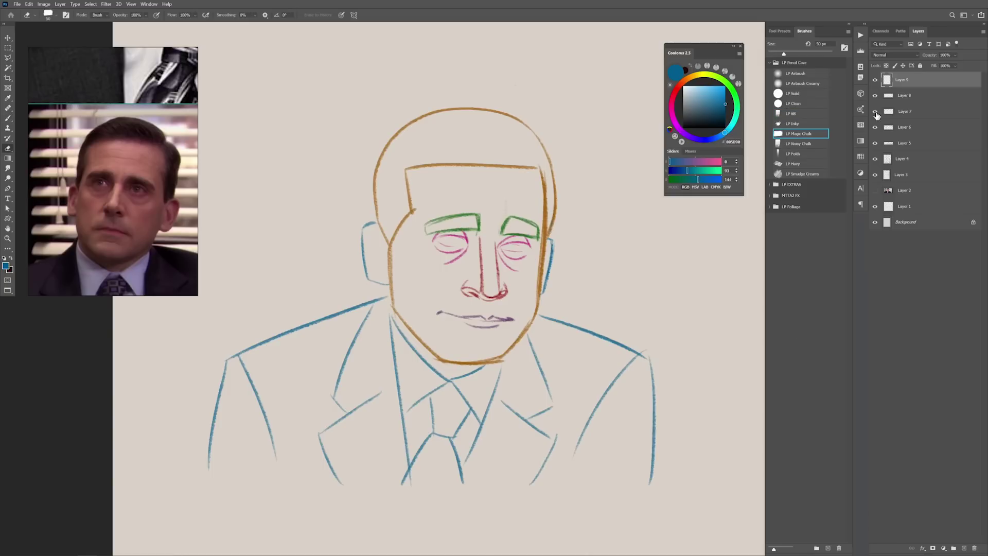
{"action": "left_click", "coordinate": [877, 99]}
{"action": "left_click", "coordinate": [895, 100]}
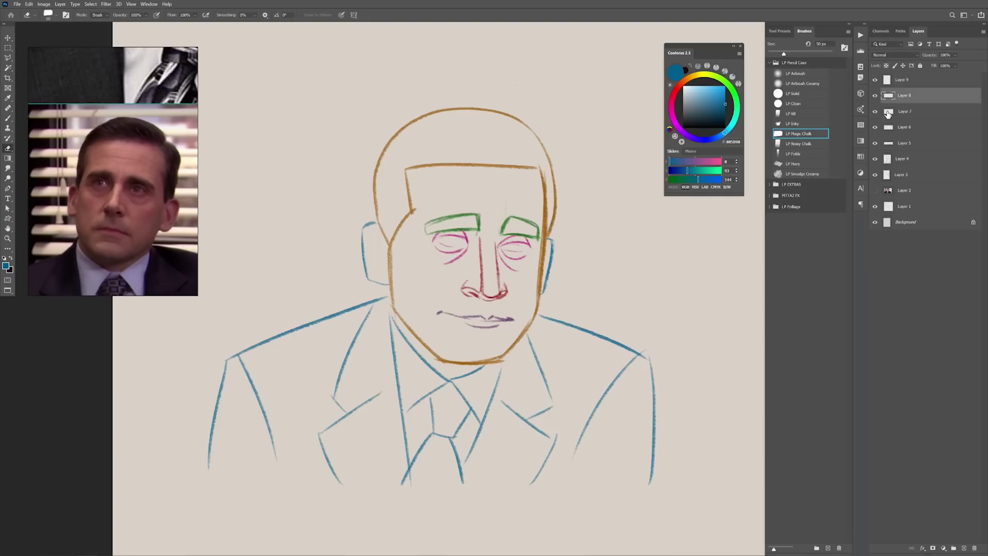
{"action": "left_click", "coordinate": [888, 113]}
{"action": "left_click", "coordinate": [875, 127]}
{"action": "left_click", "coordinate": [875, 127]}
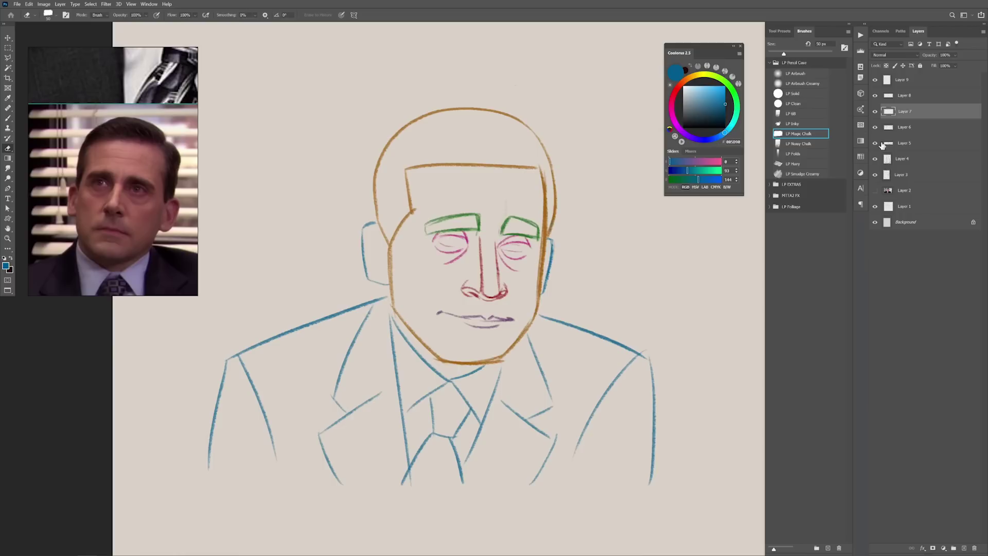
{"action": "left_click", "coordinate": [876, 143]}
{"action": "left_click", "coordinate": [875, 143]}
{"action": "left_click", "coordinate": [875, 95]}
{"action": "left_click", "coordinate": [875, 96]}
{"action": "scroll", "coordinate": [585, 172], "scroll_direction": "down", "scroll_amount": 3}
{"action": "scroll", "coordinate": [567, 161], "scroll_direction": "up", "scroll_amount": 2}
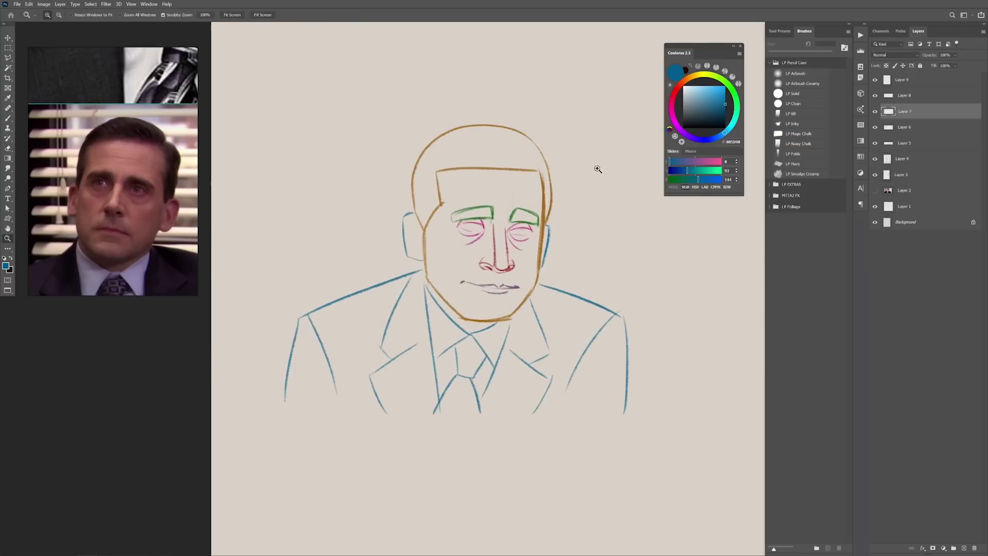
{"action": "left_click", "coordinate": [918, 81]}
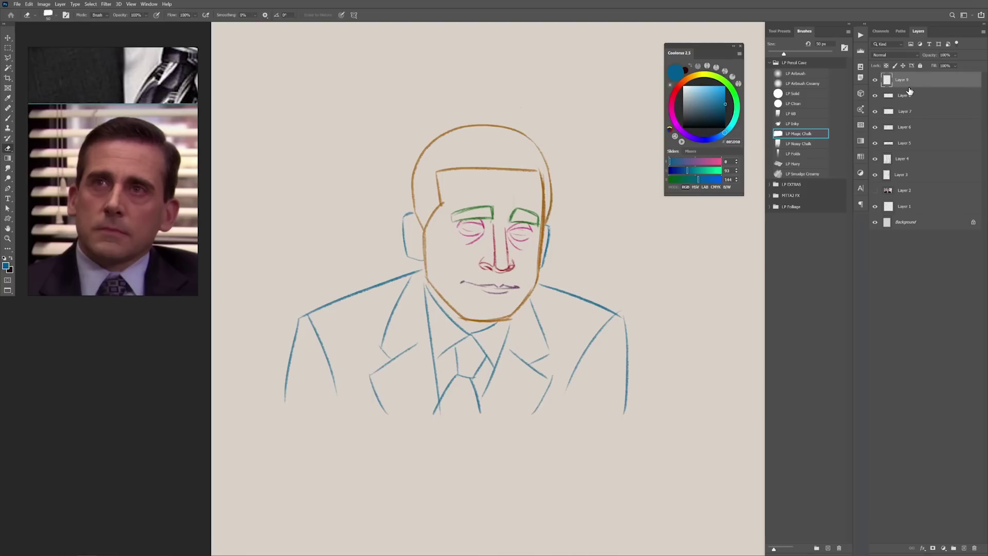
{"action": "left_click", "coordinate": [874, 81]}
{"action": "left_click", "coordinate": [875, 80]}
Sketch an alternative swept-over hairstyle in blue on a new layer, and blue eye-level strokes on another layer.
{"action": "key", "text": "b"}
{"action": "key", "text": "ctrl+shift+n"}
{"action": "key", "text": "Return"}
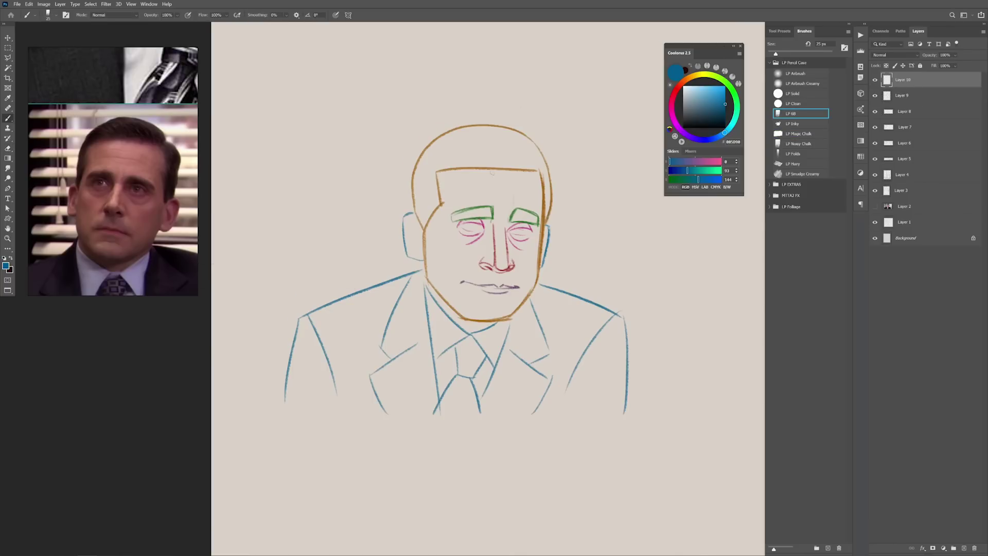
{"action": "left_click_drag", "start_coordinate": [472, 192], "coordinate": [559, 163]}
{"action": "key", "text": "ctrl+z"}
{"action": "left_click_drag", "start_coordinate": [478, 200], "coordinate": [567, 190]}
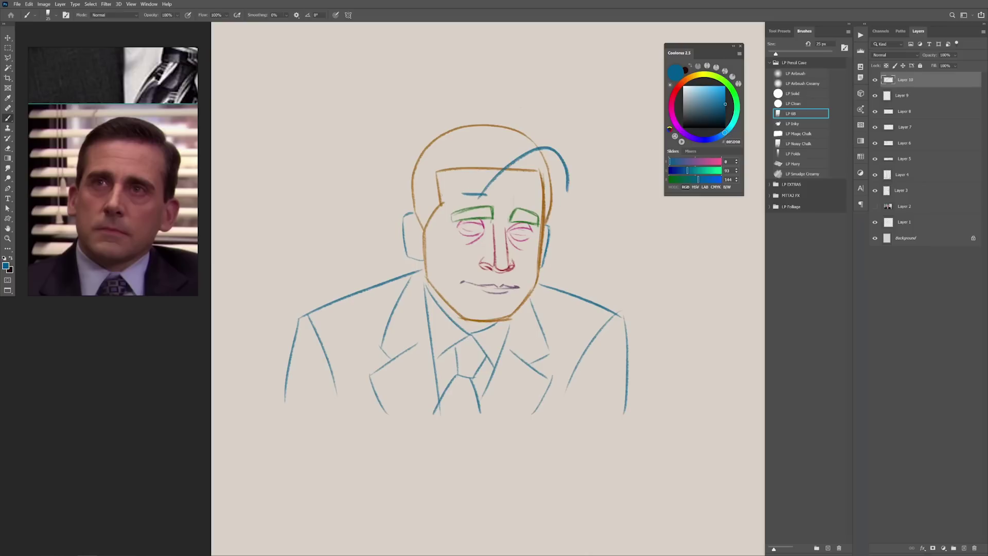
{"action": "left_click_drag", "start_coordinate": [439, 192], "coordinate": [523, 149]}
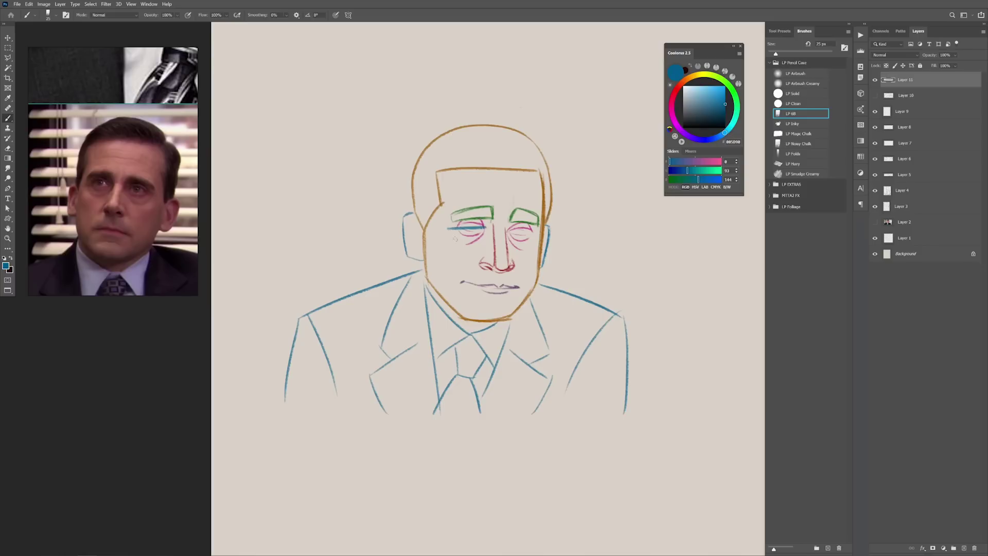
{"action": "left_click_drag", "start_coordinate": [455, 238], "coordinate": [539, 231]}
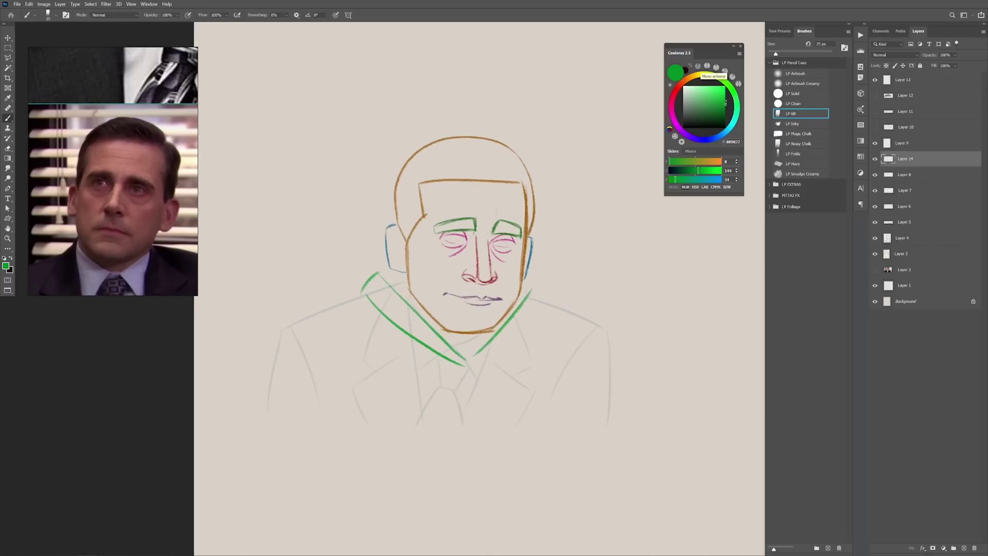
Sketch a hoodie with hood, drawstrings and sleeves in green over the faded suit outline, and hide the suit layer.
{"action": "left_click_drag", "start_coordinate": [467, 359], "coordinate": [549, 304]}
{"action": "left_click_drag", "start_coordinate": [355, 296], "coordinate": [279, 333]}
{"action": "left_click_drag", "start_coordinate": [267, 384], "coordinate": [353, 423]}
{"action": "mouse_move", "coordinate": [547, 304]}
{"action": "left_mouse_down"}
{"action": "mouse_move", "coordinate": [608, 332]}
{"action": "mouse_move", "coordinate": [608, 410]}
{"action": "left_mouse_up"}
{"action": "left_click_drag", "start_coordinate": [478, 360], "coordinate": [480, 459]}
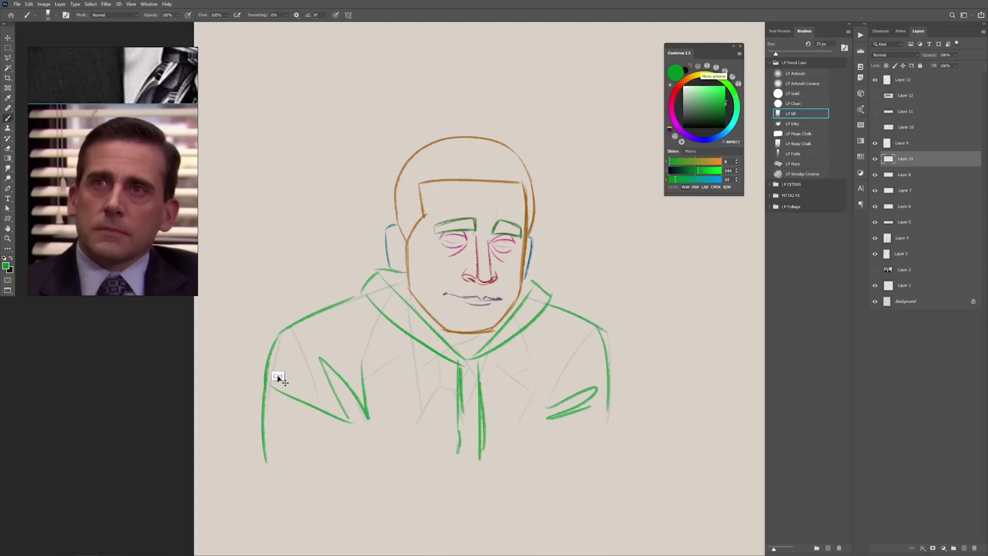
{"action": "left_click_drag", "start_coordinate": [602, 352], "coordinate": [603, 478]}
{"action": "left_click", "coordinate": [875, 174]}
{"action": "scroll", "coordinate": [640, 353], "scroll_direction": "up", "scroll_amount": 1}
{"action": "left_click_drag", "start_coordinate": [570, 338], "coordinate": [577, 313]}
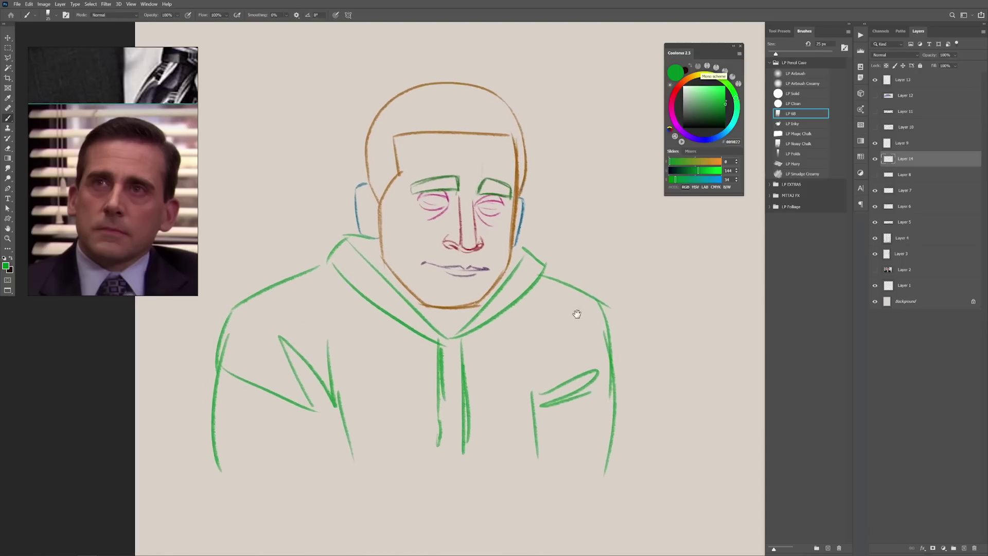
Hide the green hoodie layer, show the blue suit layer again and make it the active layer.
{"action": "left_click", "coordinate": [875, 159]}
{"action": "left_click", "coordinate": [875, 175]}
{"action": "left_click", "coordinate": [904, 175]}
{"action": "left_click_drag", "start_coordinate": [584, 194], "coordinate": [545, 178]}
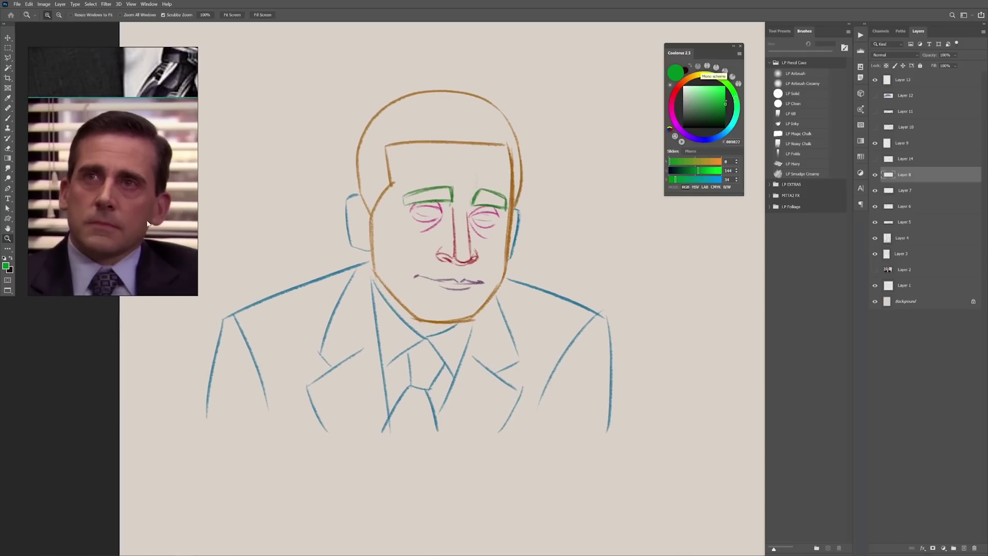
Draw the straight sides and angled jaw of a second, front-facing head in brown beside the traced portrait.
{"action": "mouse_move", "coordinate": [530, 148]}
{"action": "left_mouse_down"}
{"action": "mouse_move", "coordinate": [528, 137]}
{"action": "mouse_move", "coordinate": [528, 147]}
{"action": "left_mouse_up"}
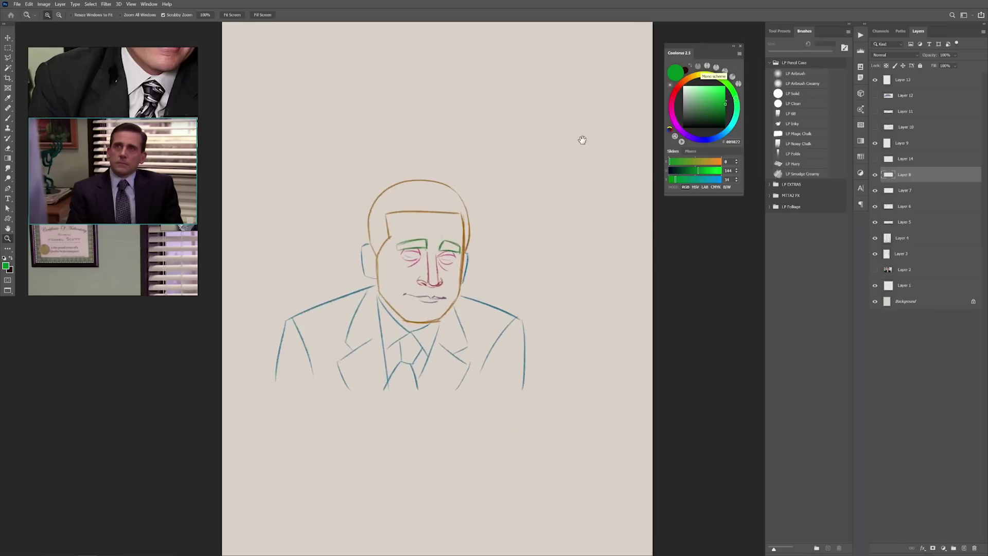
{"action": "scroll", "coordinate": [551, 214], "scroll_direction": "up", "scroll_amount": 2}
{"action": "left_click_drag", "start_coordinate": [494, 195], "coordinate": [497, 264]}
{"action": "key", "text": "ctrl+z"}
{"action": "mouse_move", "coordinate": [493, 220]}
{"action": "left_mouse_down"}
{"action": "mouse_move", "coordinate": [501, 186]}
{"action": "mouse_move", "coordinate": [479, 276]}
{"action": "left_mouse_up"}
{"action": "key", "text": "b"}
{"action": "left_click_drag", "start_coordinate": [584, 184], "coordinate": [584, 266]}
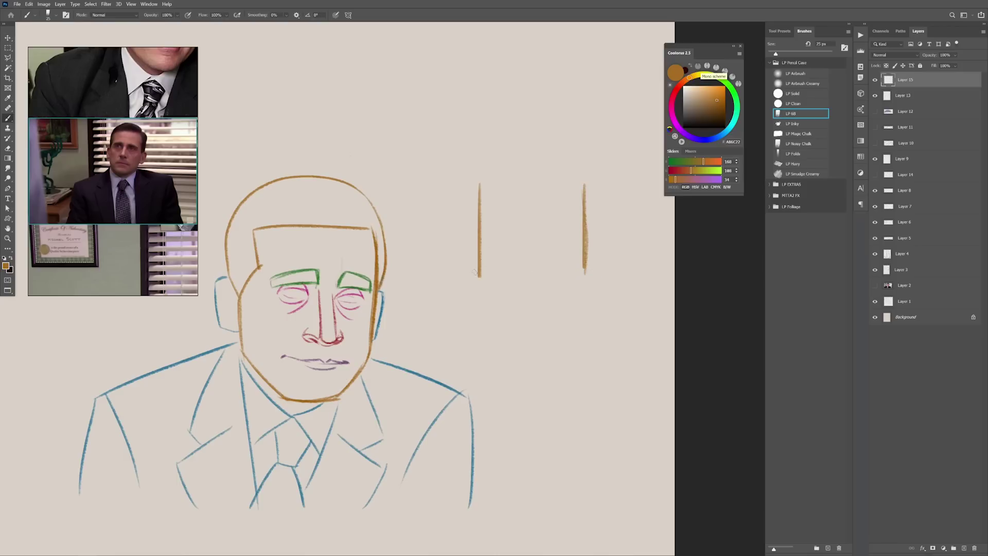
{"action": "left_click_drag", "start_coordinate": [480, 276], "coordinate": [512, 295]}
{"action": "left_click_drag", "start_coordinate": [585, 268], "coordinate": [557, 294]}
Complete the second head's face shape in brown with cheek curves, temple notches and a straight hairline.
{"action": "mouse_move", "coordinate": [479, 263]}
{"action": "left_mouse_down"}
{"action": "mouse_move", "coordinate": [517, 295]}
{"action": "mouse_move", "coordinate": [474, 206]}
{"action": "left_mouse_up"}
{"action": "left_click_drag", "start_coordinate": [586, 207], "coordinate": [576, 173]}
{"action": "left_click_drag", "start_coordinate": [474, 206], "coordinate": [485, 179]}
{"action": "mouse_move", "coordinate": [485, 180]}
{"action": "left_mouse_down"}
{"action": "mouse_move", "coordinate": [483, 151]}
{"action": "mouse_move", "coordinate": [575, 149]}
{"action": "left_mouse_up"}
{"action": "left_click_drag", "start_coordinate": [575, 149], "coordinate": [586, 199]}
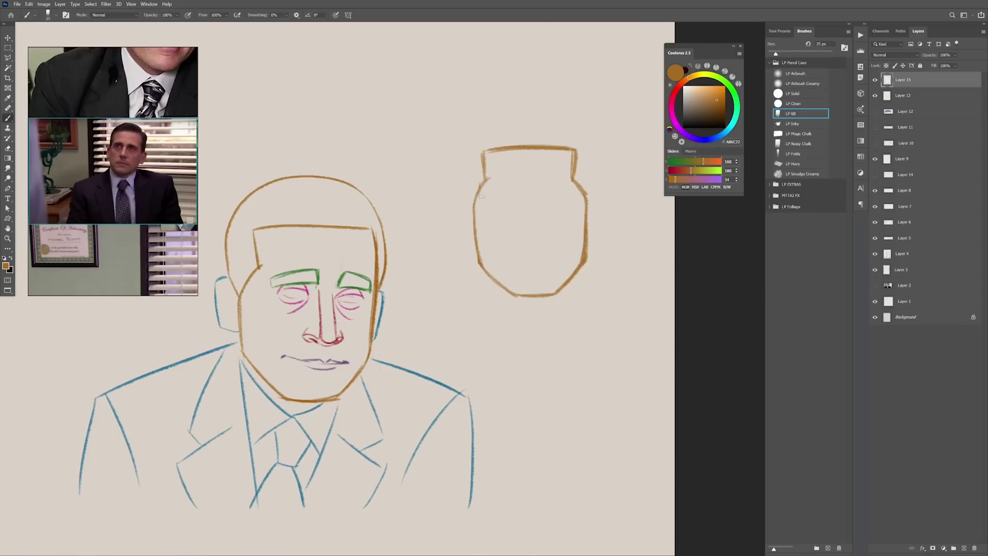
Draw the rounded outer hair outline in brown around the second head's face shape.
{"action": "mouse_move", "coordinate": [472, 212]}
{"action": "left_mouse_down"}
{"action": "mouse_move", "coordinate": [485, 128]}
{"action": "mouse_move", "coordinate": [568, 123]}
{"action": "left_mouse_up"}
{"action": "left_click_drag", "start_coordinate": [591, 154], "coordinate": [588, 218]}
{"action": "left_click_drag", "start_coordinate": [567, 123], "coordinate": [594, 155]}
Draw a pair of mirrored eyebrows in the sampled green on their own layer in the second head.
{"action": "key", "text": "ctrl+alt+shift+n"}
{"action": "left_click", "coordinate": [318, 277], "text": "alt"}
{"action": "mouse_move", "coordinate": [487, 199]}
{"action": "left_mouse_down"}
{"action": "mouse_move", "coordinate": [515, 186]}
{"action": "mouse_move", "coordinate": [519, 199]}
{"action": "left_mouse_up"}
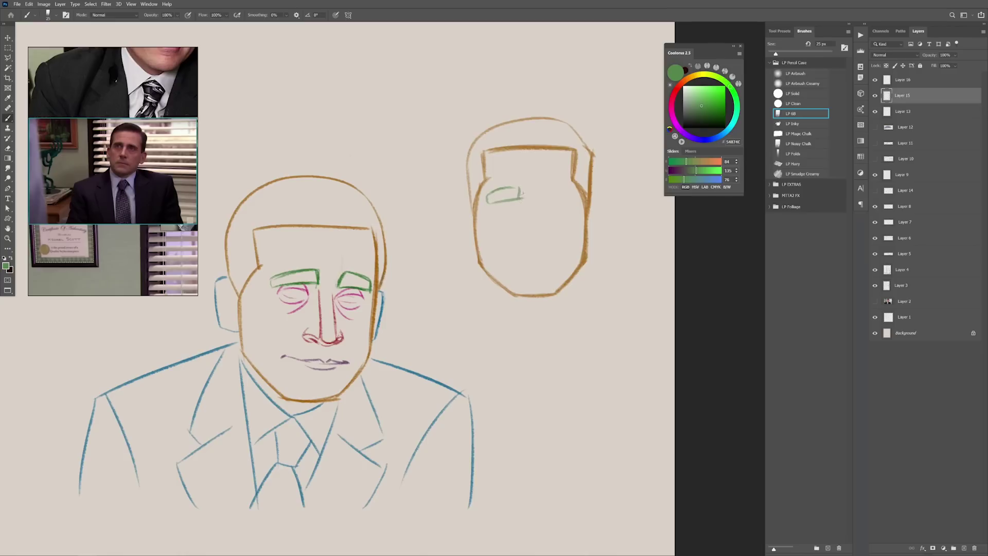
{"action": "key", "text": "v"}
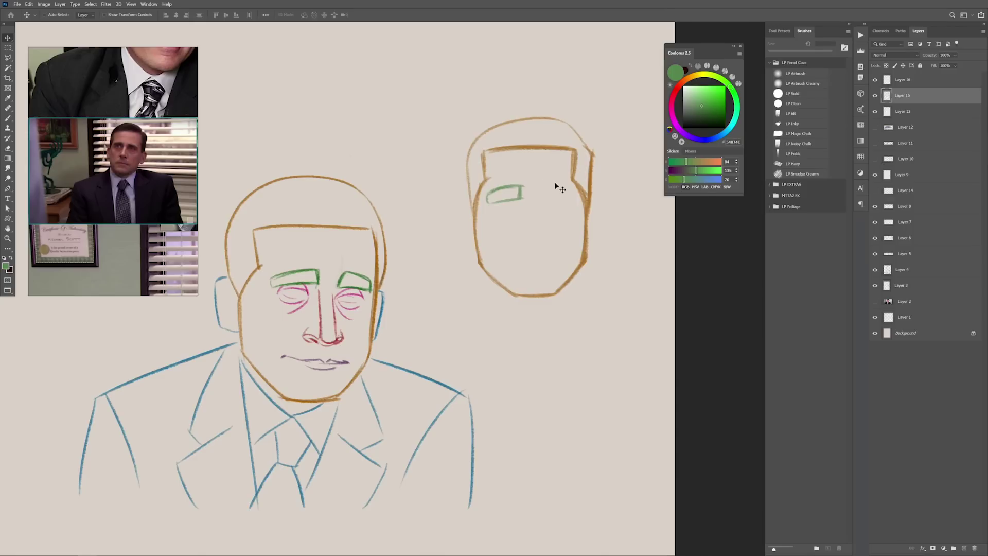
{"action": "key", "text": "b"}
{"action": "key", "text": "v"}
{"action": "left_click_drag", "start_coordinate": [533, 202], "coordinate": [529, 205]}
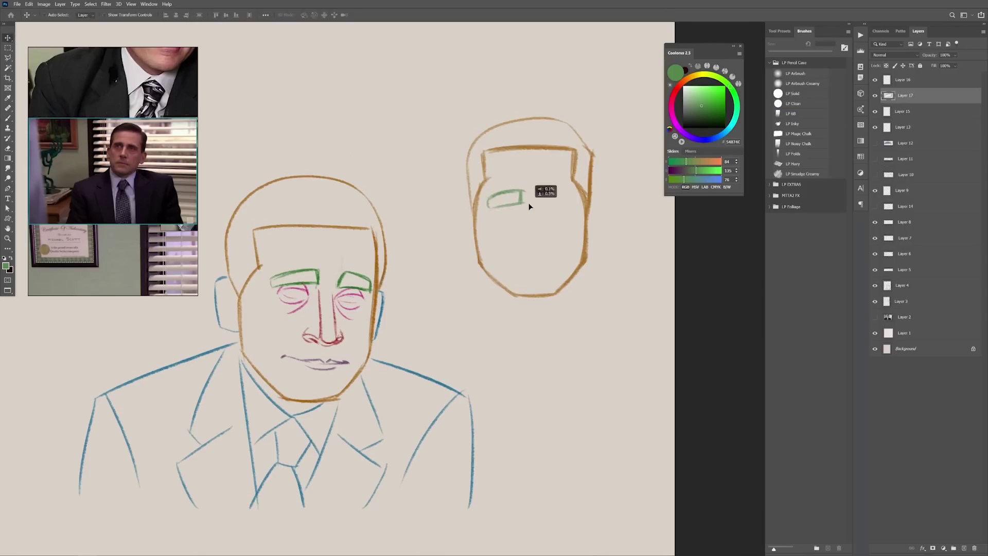
{"action": "key", "text": "e"}
Draw a purple eye under one eyebrow, duplicate and mirror it for the other side, resize the pair and merge them.
{"action": "key", "text": "b"}
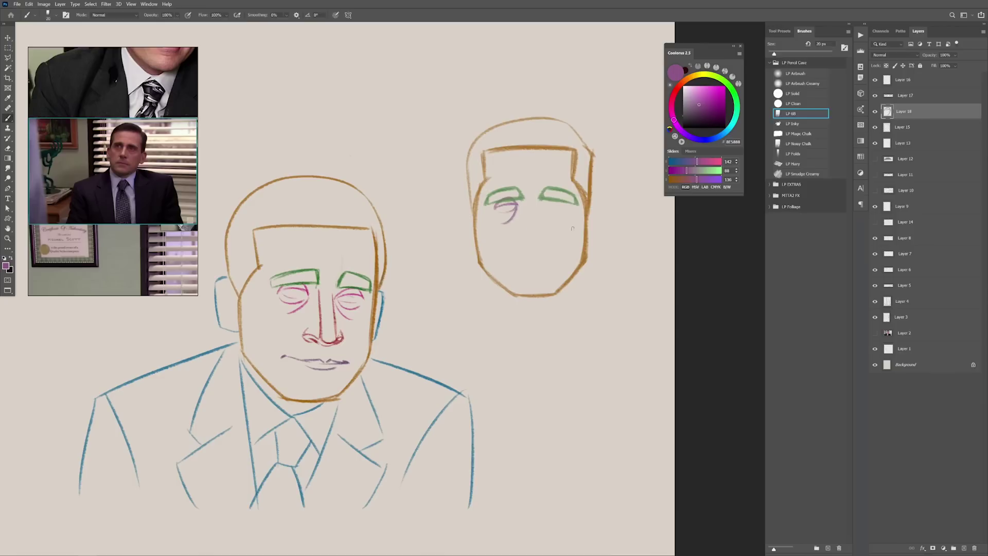
{"action": "key", "text": "v"}
{"action": "key", "text": "ctrl+j"}
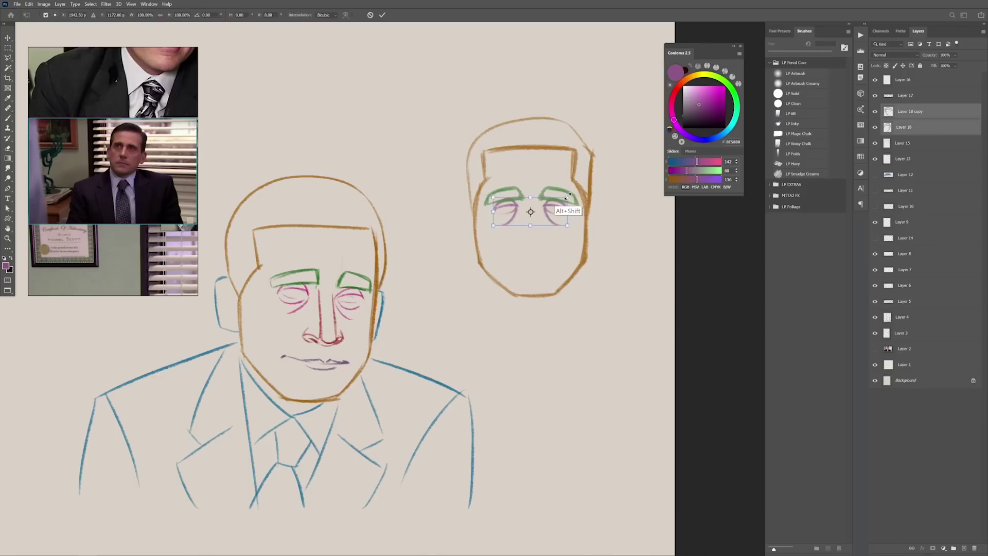
{"action": "key", "text": "e"}
{"action": "key", "text": "ctrl+e"}
{"action": "key", "text": "v"}
{"action": "left_click", "coordinate": [577, 209], "text": "ctrl"}
Select the second head's green eyebrows and move them higher above the eyes.
{"action": "scroll", "coordinate": [463, 269], "scroll_direction": "up", "scroll_amount": 2}
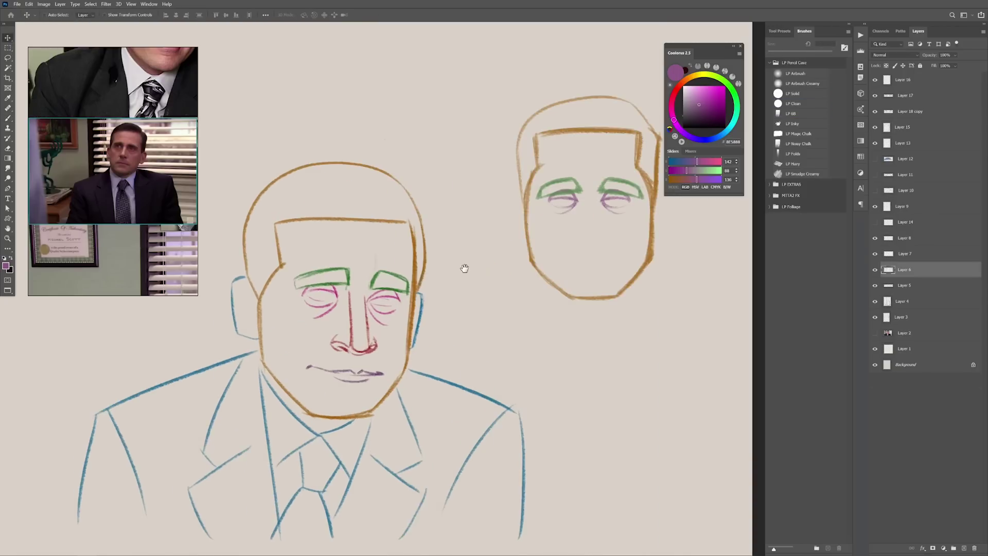
{"action": "left_click", "coordinate": [400, 296], "text": "ctrl"}
{"action": "left_click_drag", "start_coordinate": [400, 294], "coordinate": [400, 295]}
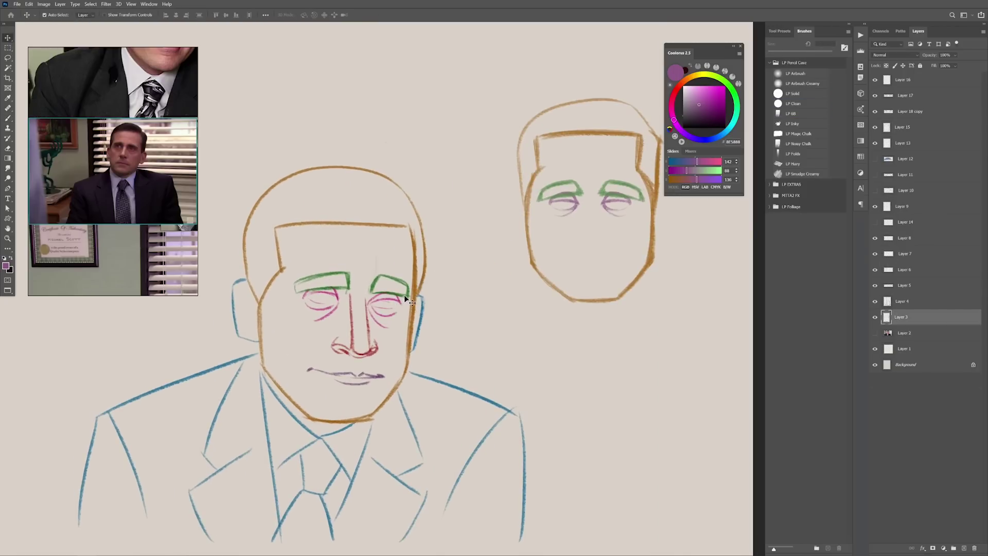
{"action": "left_click_drag", "start_coordinate": [628, 188], "coordinate": [557, 188]}
{"action": "left_click", "coordinate": [556, 189], "text": "ctrl"}
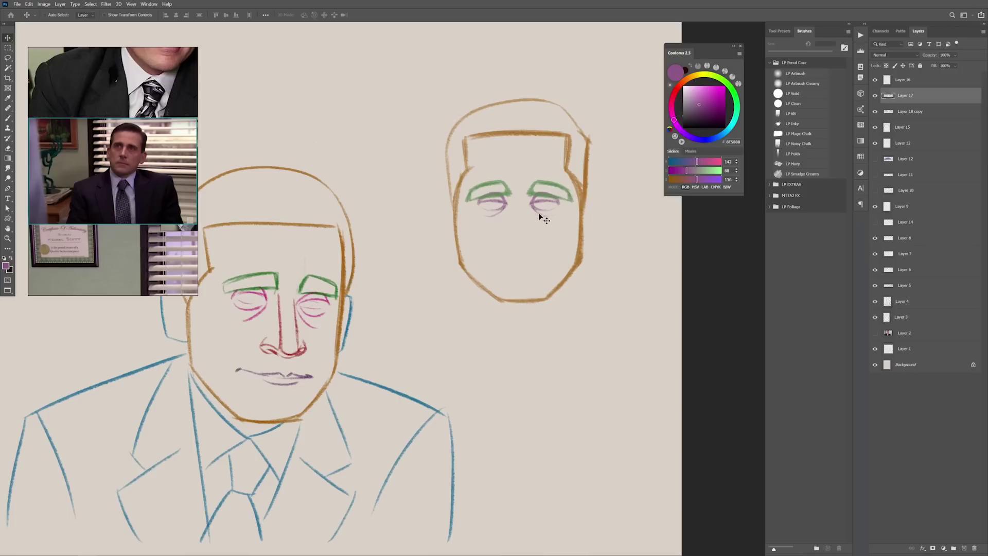
{"action": "left_click_drag", "start_coordinate": [569, 200], "coordinate": [548, 207]}
{"action": "left_click", "coordinate": [570, 193]}
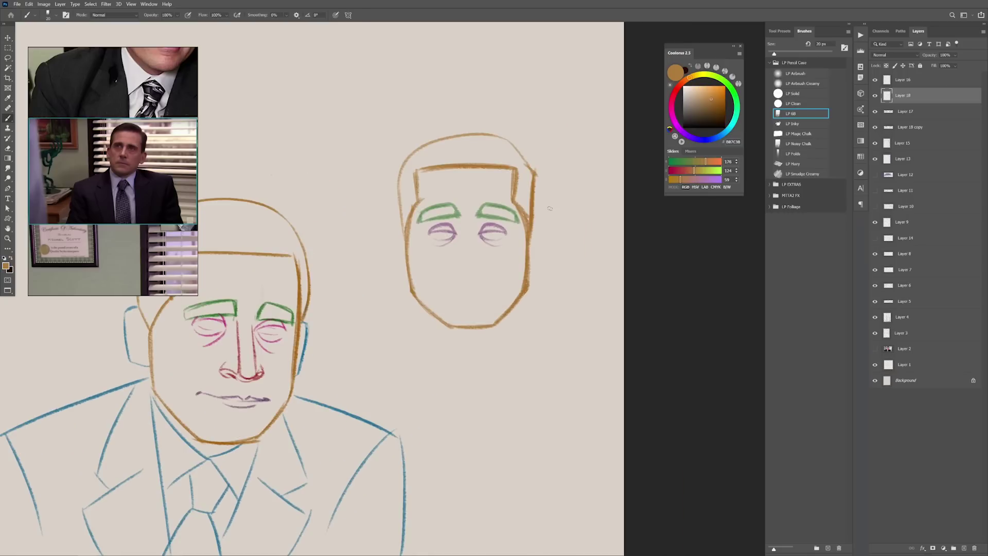
Handwrite the notes "Shape", "Angle" and "Position" in brown beside the second head on a separate layer.
{"action": "left_click_drag", "start_coordinate": [567, 211], "coordinate": [568, 212]}
{"action": "left_click_drag", "start_coordinate": [577, 203], "coordinate": [580, 211]}
{"action": "left_click_drag", "start_coordinate": [582, 203], "coordinate": [584, 218]}
{"action": "left_click_drag", "start_coordinate": [583, 203], "coordinate": [585, 210]}
{"action": "left_click_drag", "start_coordinate": [594, 205], "coordinate": [604, 209]}
{"action": "left_click_drag", "start_coordinate": [554, 222], "coordinate": [550, 234]}
{"action": "left_click_drag", "start_coordinate": [555, 222], "coordinate": [557, 234]}
{"action": "left_click_drag", "start_coordinate": [551, 230], "coordinate": [572, 245]}
{"action": "left_click_drag", "start_coordinate": [587, 216], "coordinate": [588, 233]}
{"action": "left_click_drag", "start_coordinate": [591, 226], "coordinate": [603, 229]}
{"action": "left_click_drag", "start_coordinate": [552, 247], "coordinate": [554, 261]}
{"action": "left_click_drag", "start_coordinate": [553, 248], "coordinate": [564, 255]}
{"action": "left_click_drag", "start_coordinate": [577, 253], "coordinate": [569, 261]}
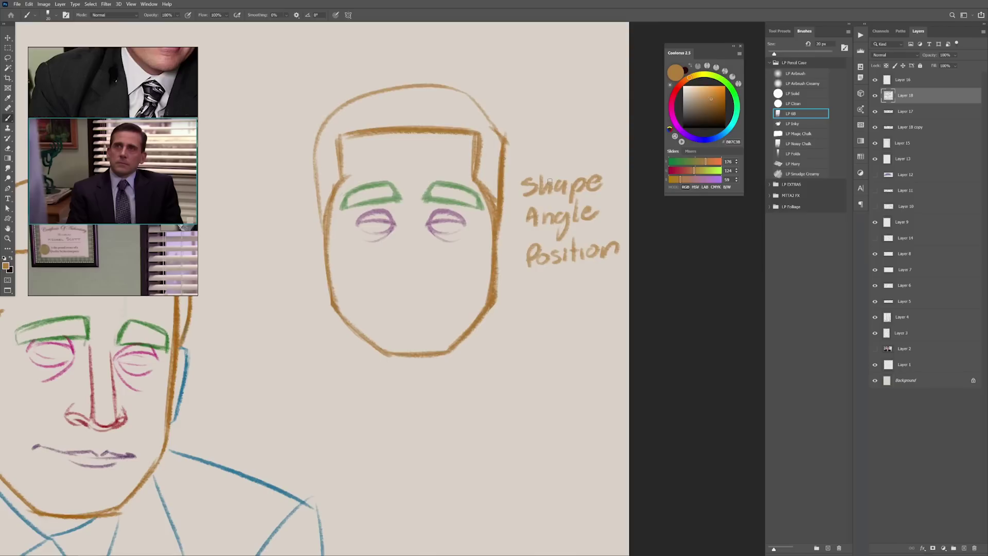
Draw the second head's nose with nostrils in dark red and a straight mouth line in dark purple, on separate layers.
{"action": "left_click_drag", "start_coordinate": [567, 200], "coordinate": [580, 212]}
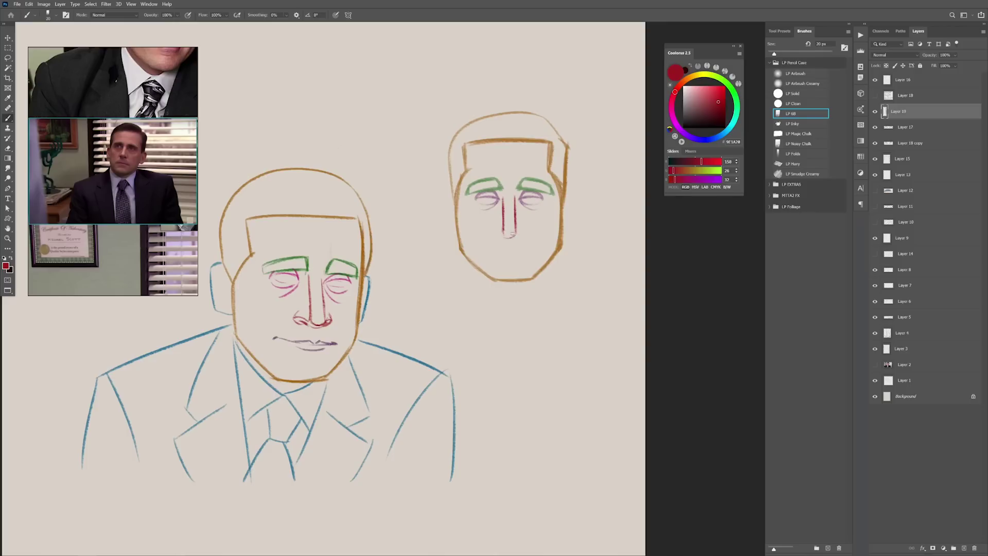
{"action": "left_click_drag", "start_coordinate": [511, 235], "coordinate": [497, 231]}
{"action": "left_click_drag", "start_coordinate": [517, 232], "coordinate": [535, 221]}
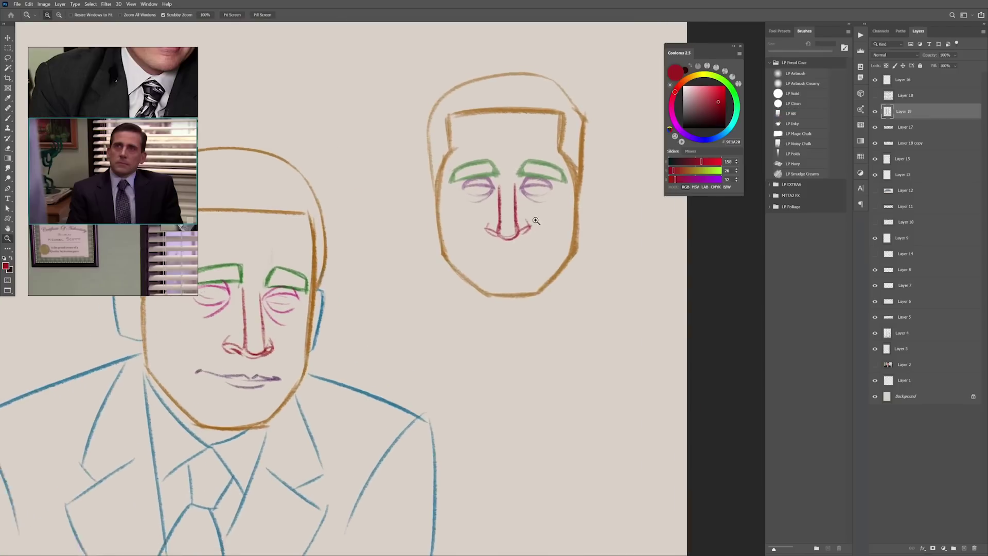
{"action": "left_click_drag", "start_coordinate": [479, 254], "coordinate": [524, 257]}
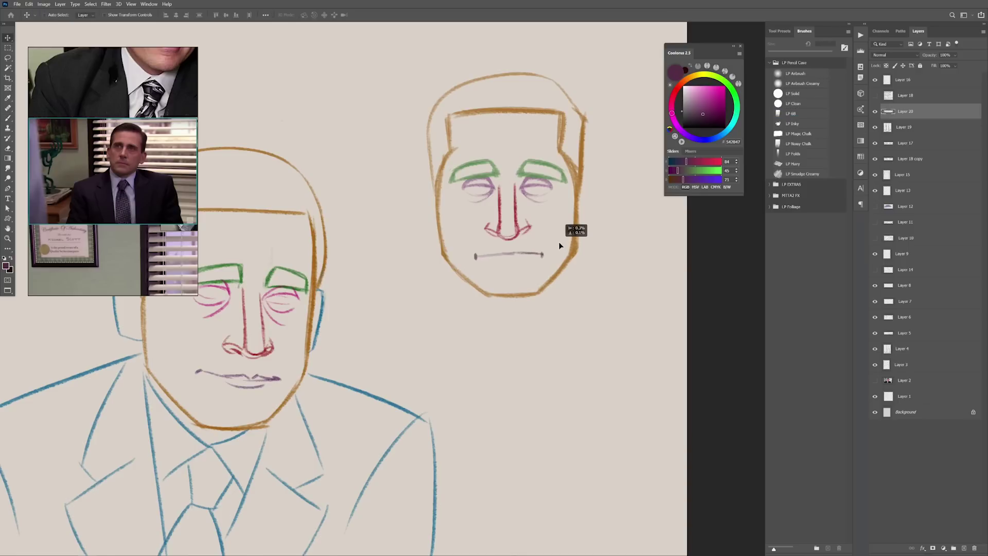
{"action": "left_click_drag", "start_coordinate": [573, 227], "coordinate": [604, 233]}
Draw temporary vertical strokes from the mouth corners up to the eyes on both faces and undo them.
{"action": "mouse_move", "coordinate": [231, 374]}
{"action": "left_mouse_down"}
{"action": "mouse_move", "coordinate": [232, 325]}
{"action": "mouse_move", "coordinate": [229, 371]}
{"action": "left_mouse_up"}
{"action": "key", "text": "ctrl+z"}
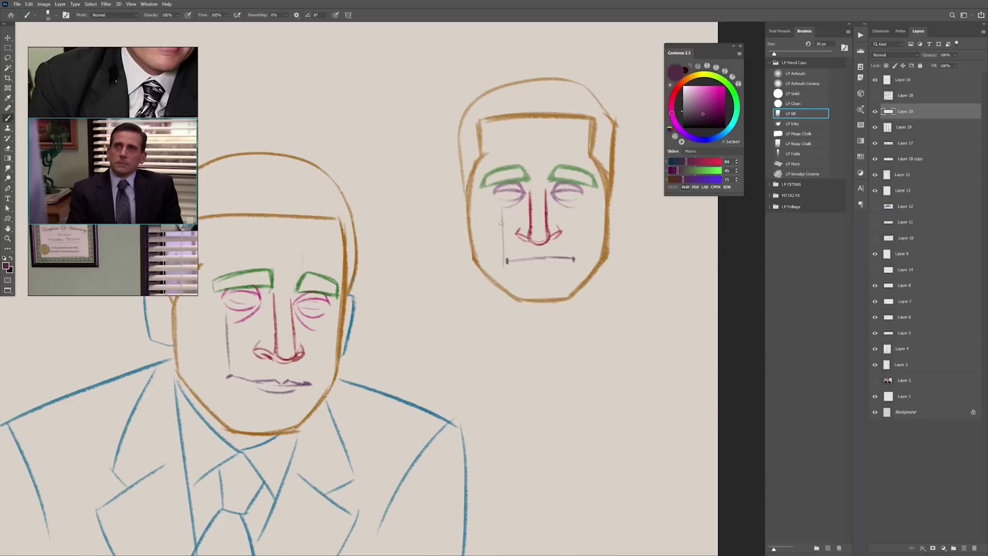
{"action": "key", "text": "ctrl+z"}
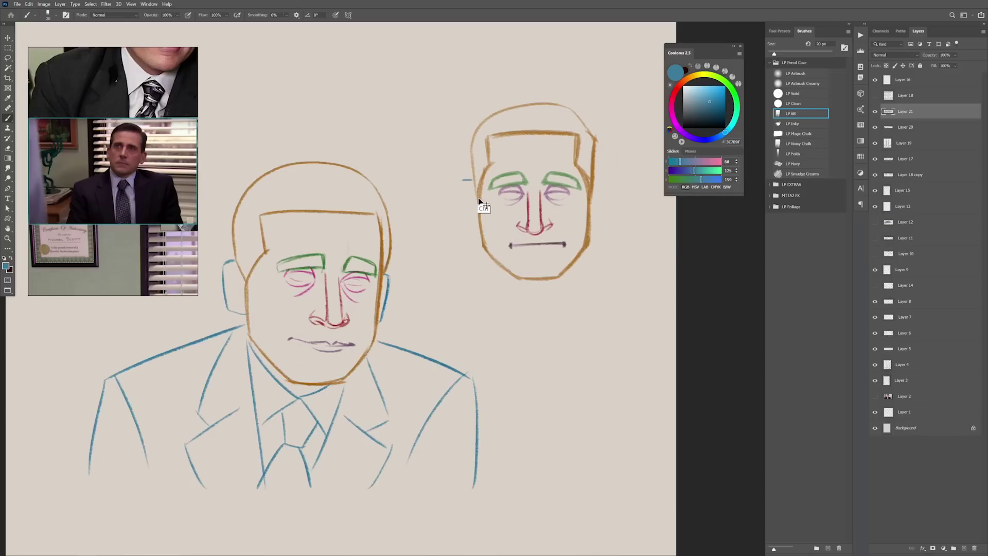
Draw a light blue ear on a new layer, place a mirrored copy opposite, and add a thin stroke along the mouth.
{"action": "key", "text": "ctrl+shift+alt+n"}
{"action": "left_click_drag", "start_coordinate": [474, 182], "coordinate": [464, 183]}
{"action": "left_click_drag", "start_coordinate": [464, 183], "coordinate": [467, 221]}
{"action": "key", "text": "ctrl+alt+z"}
{"action": "mouse_move", "coordinate": [470, 182]}
{"action": "left_mouse_down"}
{"action": "mouse_move", "coordinate": [464, 218]}
{"action": "mouse_move", "coordinate": [611, 246]}
{"action": "left_mouse_up"}
{"action": "key", "text": "ctrl+j"}
{"action": "left_click_drag", "start_coordinate": [512, 245], "coordinate": [565, 243]}
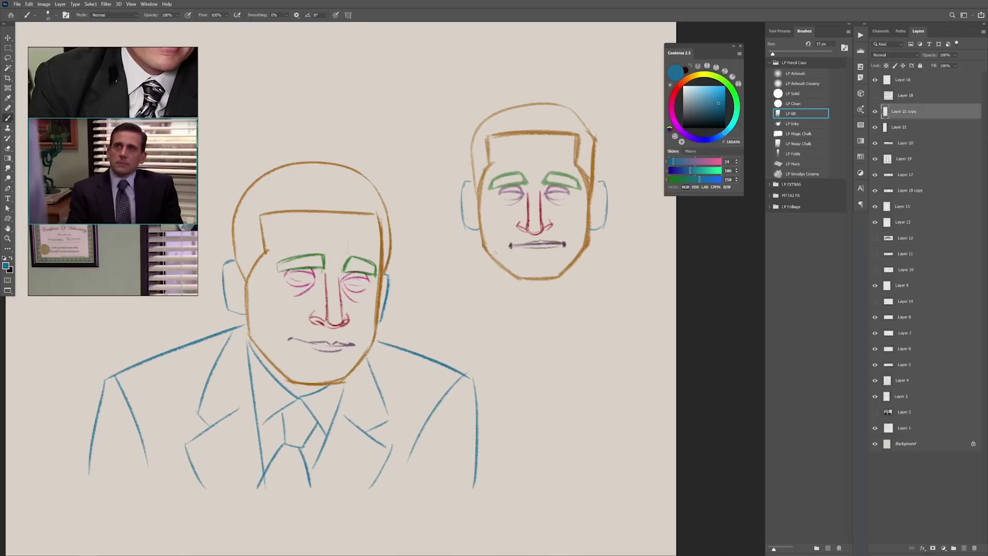
Draw the suit's lapels, shirt collar and tie in blue beneath the second head on a new layer.
{"action": "key", "text": "ctrl+shift+alt+n"}
{"action": "left_click_drag", "start_coordinate": [486, 255], "coordinate": [541, 373]}
{"action": "left_click_drag", "start_coordinate": [586, 252], "coordinate": [552, 386]}
{"action": "key", "text": "ctrl+z"}
{"action": "mouse_move", "coordinate": [483, 241]}
{"action": "left_mouse_down"}
{"action": "mouse_move", "coordinate": [452, 299]}
{"action": "mouse_move", "coordinate": [536, 420]}
{"action": "left_mouse_up"}
{"action": "left_click_drag", "start_coordinate": [491, 262], "coordinate": [530, 409]}
{"action": "left_click_drag", "start_coordinate": [577, 258], "coordinate": [561, 410]}
{"action": "mouse_move", "coordinate": [590, 238]}
{"action": "left_mouse_down"}
{"action": "mouse_move", "coordinate": [618, 279]}
{"action": "mouse_move", "coordinate": [571, 419]}
{"action": "left_mouse_up"}
{"action": "left_click_drag", "start_coordinate": [530, 334], "coordinate": [523, 394]}
{"action": "left_click_drag", "start_coordinate": [543, 333], "coordinate": [559, 383]}
Group the second portrait's layers, scale the group down and reposition it above the tracing.
{"action": "key", "text": "ctrl+g"}
{"action": "key", "text": "ctrl+t"}
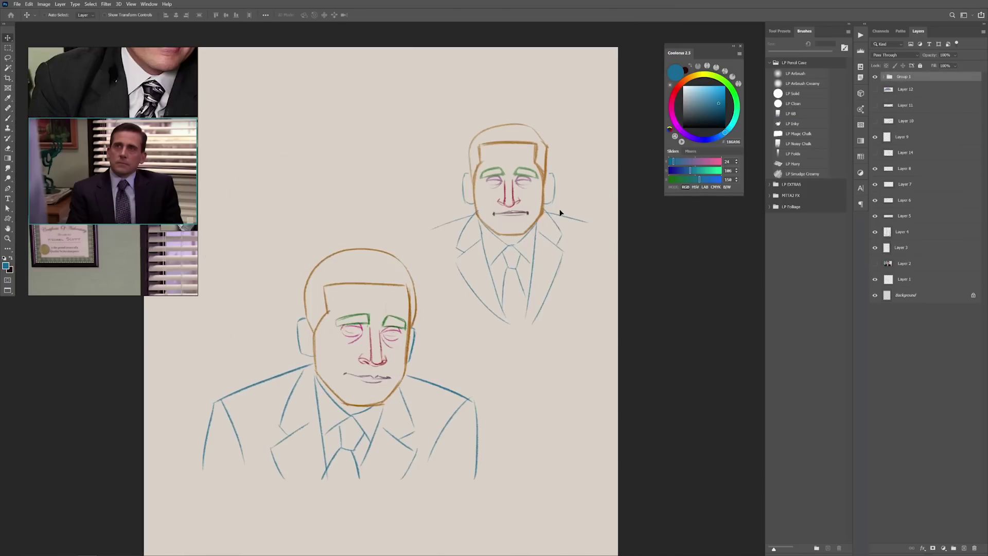
{"action": "mouse_move", "coordinate": [554, 219]}
{"action": "left_mouse_down"}
{"action": "mouse_move", "coordinate": [561, 200]}
{"action": "mouse_move", "coordinate": [569, 207]}
{"action": "mouse_move", "coordinate": [573, 198]}
{"action": "mouse_move", "coordinate": [565, 215]}
{"action": "left_mouse_up"}
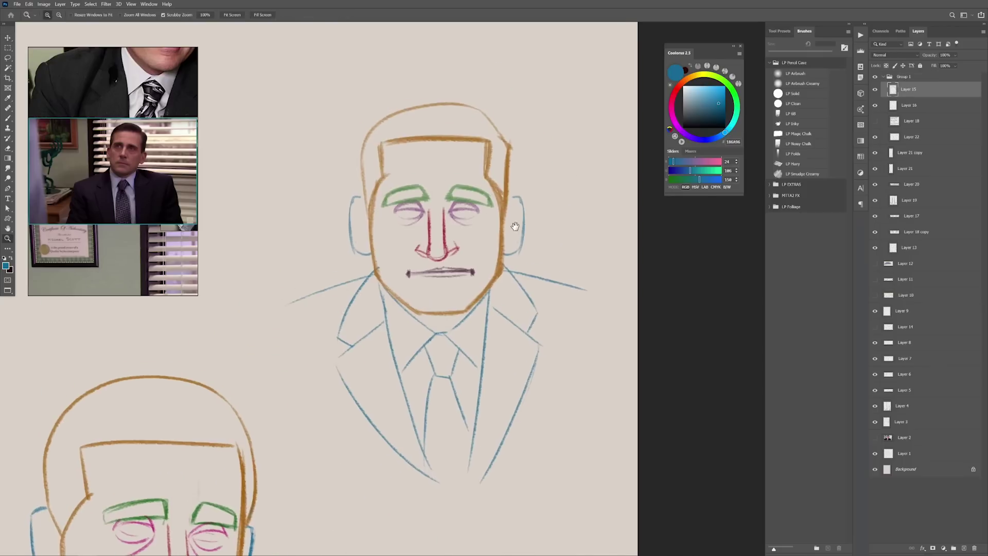
Inspect the second portrait's separate shape layers, toggling the head outline's visibility and picking the eyebrow and eye layers.
{"action": "key", "text": "v"}
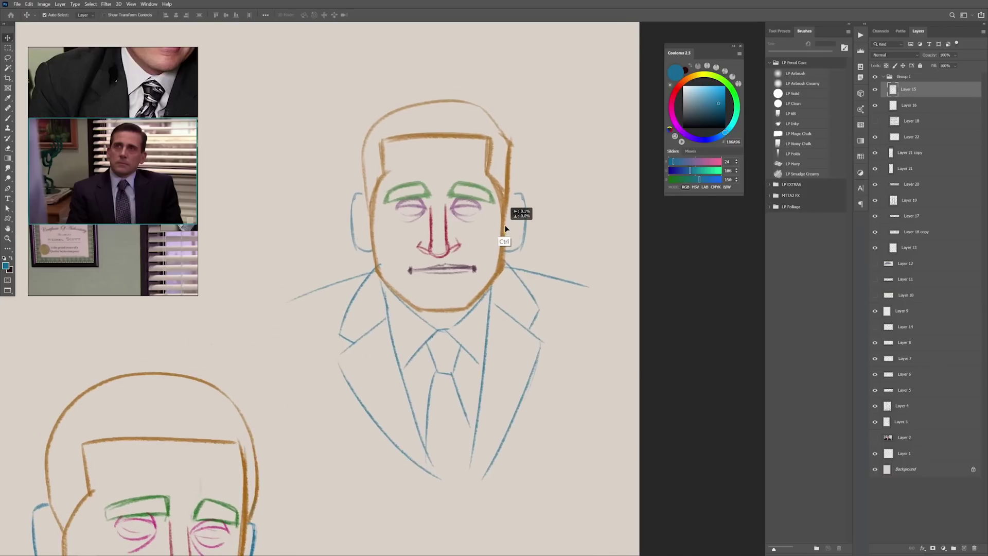
{"action": "left_click_drag", "start_coordinate": [552, 207], "coordinate": [554, 206]}
{"action": "left_click", "coordinate": [875, 89]}
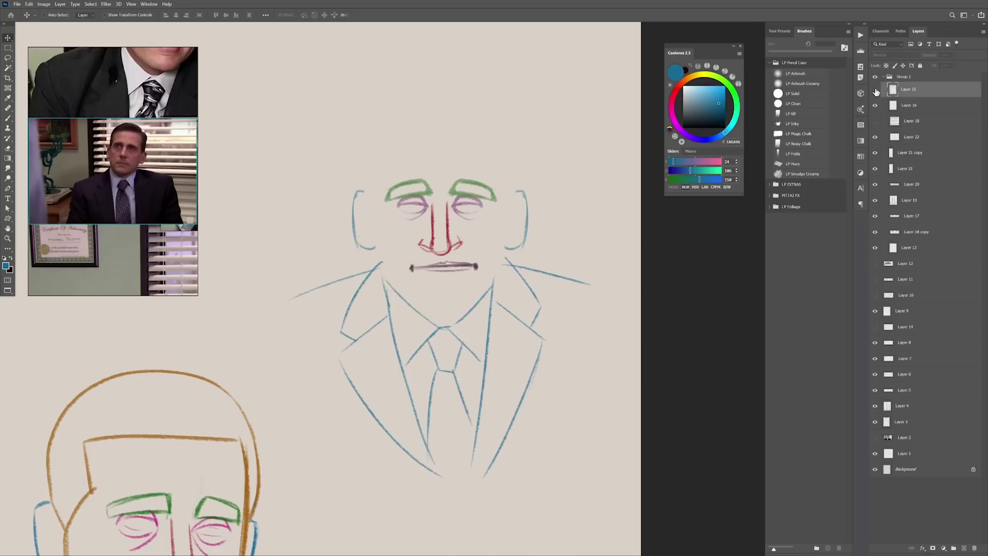
{"action": "left_click", "coordinate": [875, 89]}
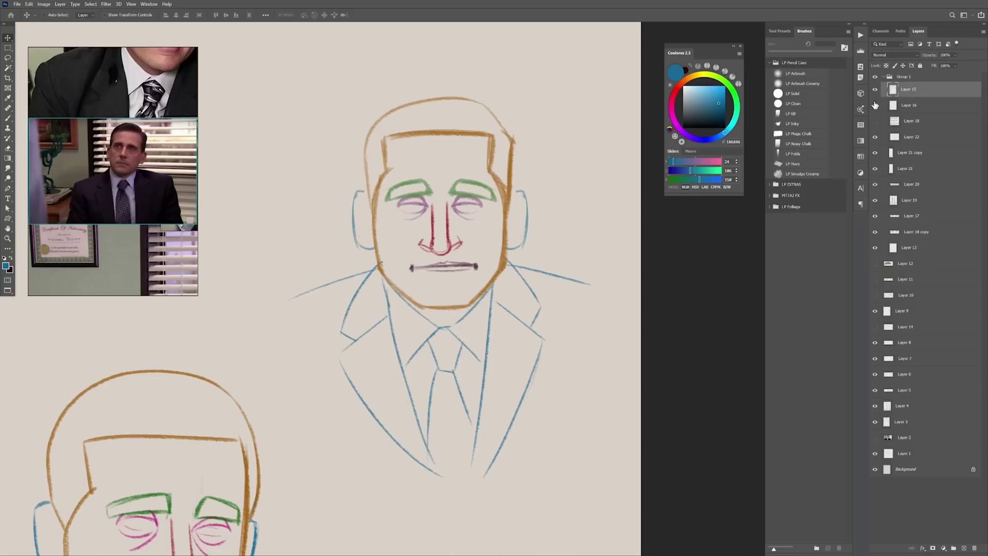
{"action": "scroll", "coordinate": [538, 190], "scroll_direction": "up", "scroll_amount": 3}
{"action": "left_click", "coordinate": [472, 212], "text": "ctrl"}
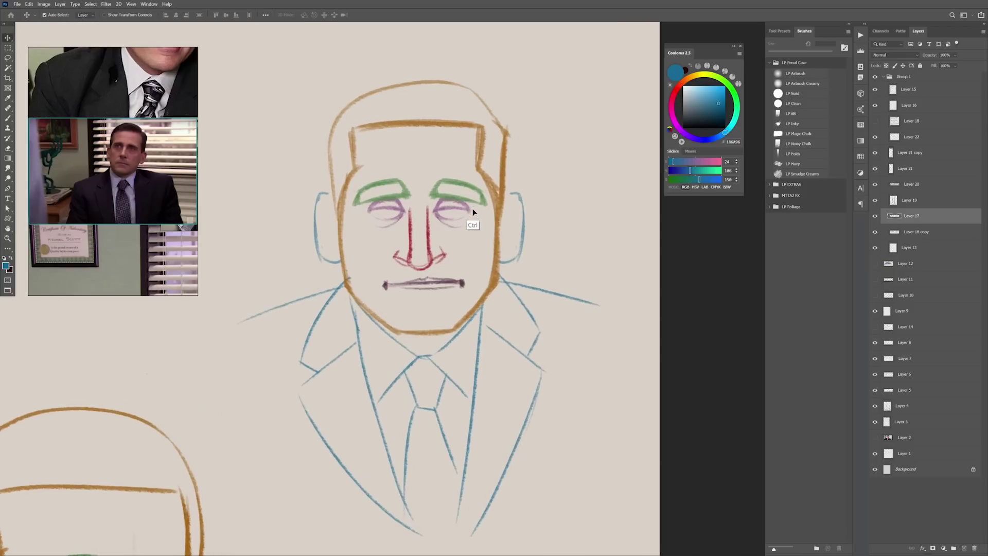
{"action": "left_click", "coordinate": [467, 211], "text": "ctrl"}
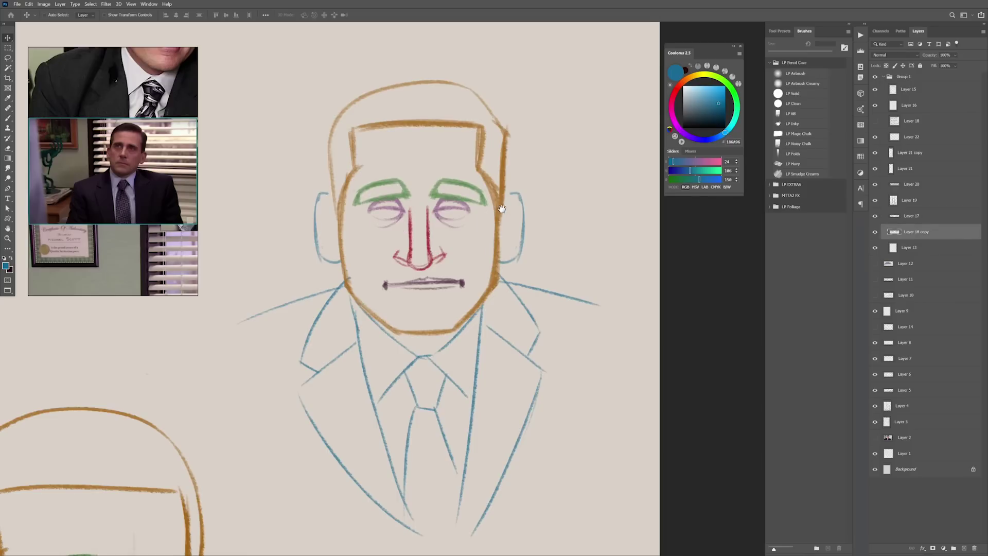
{"action": "left_click_drag", "start_coordinate": [502, 208], "coordinate": [513, 223]}
Duplicate the second portrait's group and place the copy beside the first one.
{"action": "left_click", "coordinate": [903, 76]}
{"action": "key", "text": "ctrl+j"}
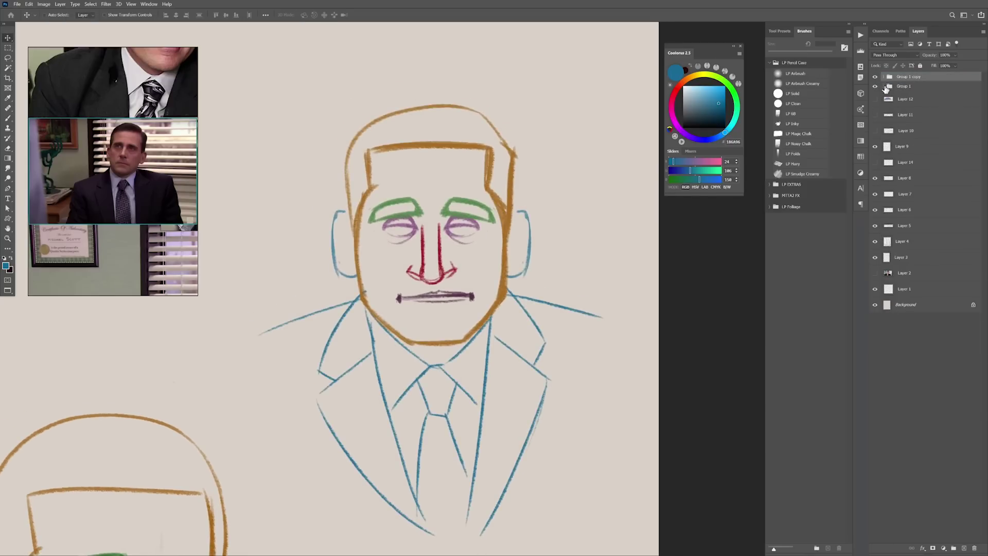
{"action": "left_click", "coordinate": [875, 87]}
{"action": "left_click", "coordinate": [875, 87]}
{"action": "left_click", "coordinate": [904, 87]}
{"action": "mouse_move", "coordinate": [508, 232]}
{"action": "left_mouse_down"}
{"action": "mouse_move", "coordinate": [496, 214]}
{"action": "mouse_move", "coordinate": [547, 231]}
{"action": "left_mouse_up"}
{"action": "left_click_drag", "start_coordinate": [514, 265], "coordinate": [310, 271]}
{"action": "left_click_drag", "start_coordinate": [491, 226], "coordinate": [643, 201]}
On the copied portrait, flatten the eyebrow shapes, angle them down toward the nose, and tilt one eye to match.
{"action": "mouse_move", "coordinate": [574, 202]}
{"action": "left_mouse_down"}
{"action": "mouse_move", "coordinate": [608, 181]}
{"action": "mouse_move", "coordinate": [569, 181]}
{"action": "mouse_move", "coordinate": [572, 190]}
{"action": "left_mouse_up"}
{"action": "scroll", "coordinate": [608, 181], "scroll_direction": "up", "scroll_amount": 2}
{"action": "key", "text": "ctrl+t"}
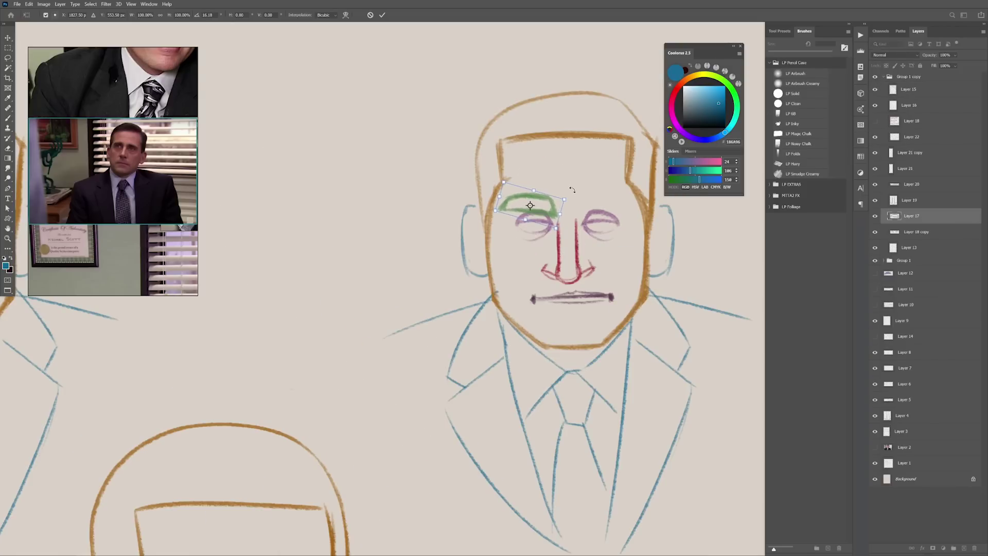
{"action": "left_click_drag", "start_coordinate": [525, 220], "coordinate": [526, 212]}
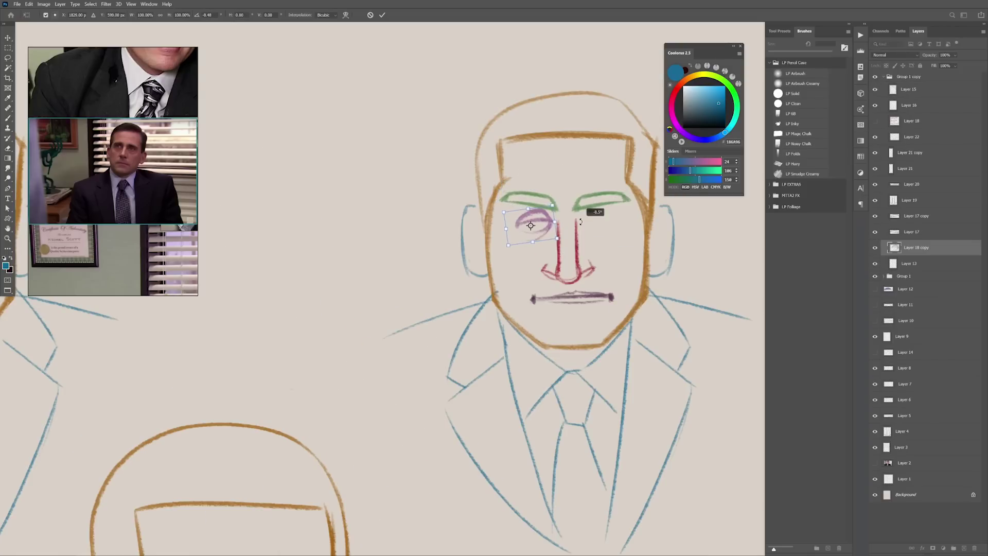
{"action": "key", "text": "Return"}
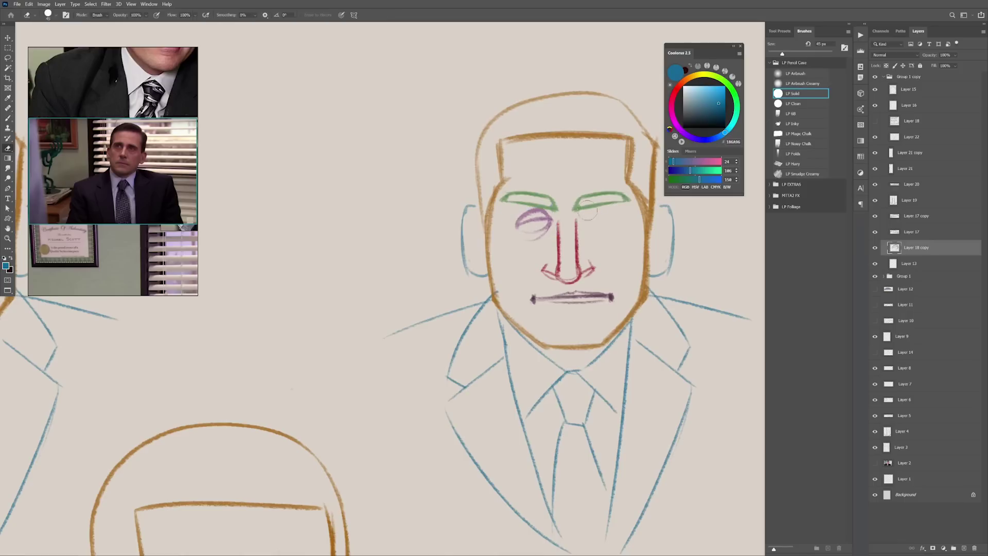
Shorten the copied portrait's nose to about 84% of its height and transform its mouth.
{"action": "left_click_drag", "start_coordinate": [570, 287], "coordinate": [607, 297]}
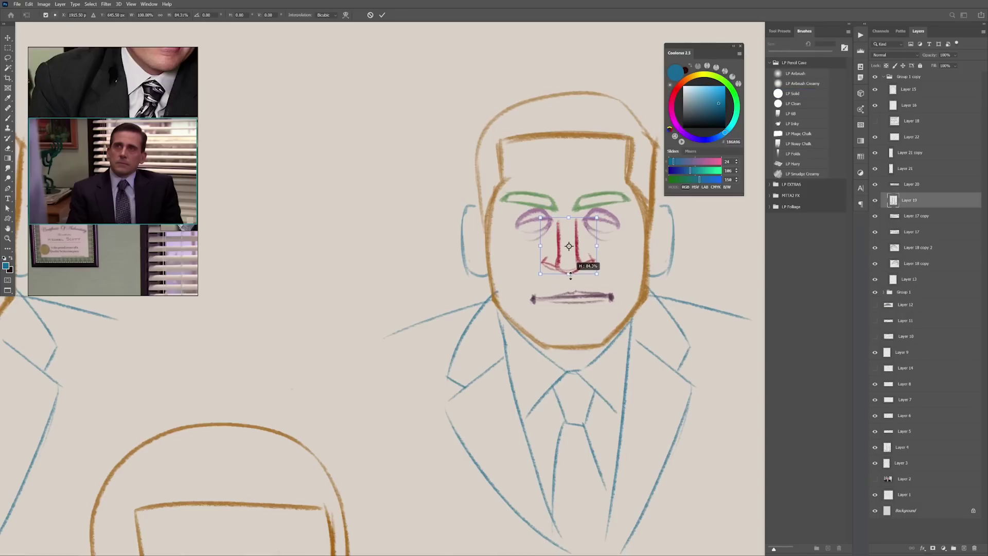
{"action": "key", "text": "Return"}
{"action": "left_click", "coordinate": [581, 297], "text": "ctrl"}
{"action": "key", "text": "ctrl+t"}
{"action": "key", "text": "Return"}
Tick off the handwritten notes "Shape", "Angle" and "Position" between the portraits with blue strokes.
{"action": "left_click_drag", "start_coordinate": [640, 216], "coordinate": [573, 208]}
{"action": "left_click_drag", "start_coordinate": [573, 207], "coordinate": [630, 256]}
{"action": "left_click_drag", "start_coordinate": [645, 253], "coordinate": [611, 233]}
{"action": "left_click_drag", "start_coordinate": [611, 233], "coordinate": [740, 252]}
{"action": "left_click_drag", "start_coordinate": [693, 320], "coordinate": [612, 318]}
{"action": "left_click_drag", "start_coordinate": [595, 434], "coordinate": [595, 315]}
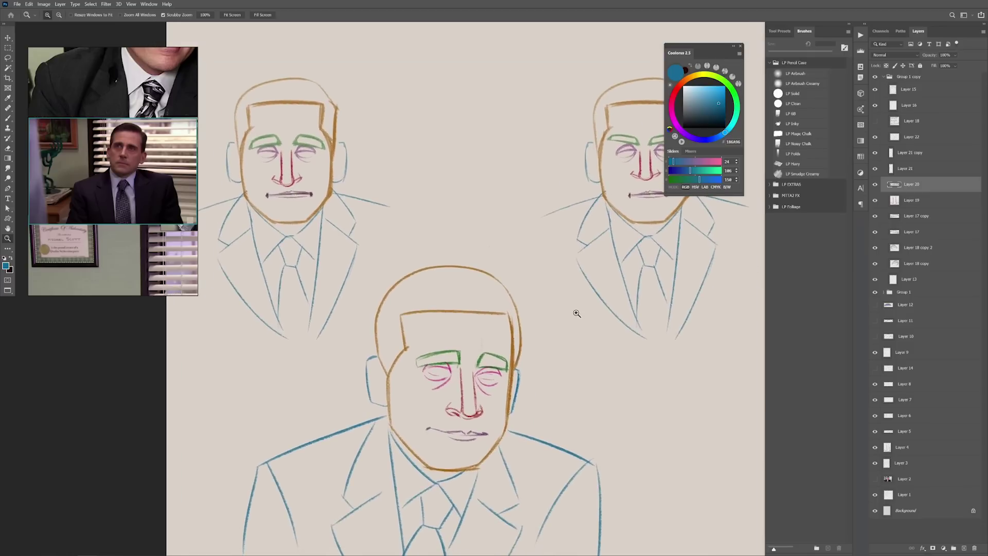
{"action": "mouse_move", "coordinate": [480, 352]}
{"action": "left_mouse_down"}
{"action": "mouse_move", "coordinate": [494, 346]}
{"action": "mouse_move", "coordinate": [481, 340]}
{"action": "left_mouse_up"}
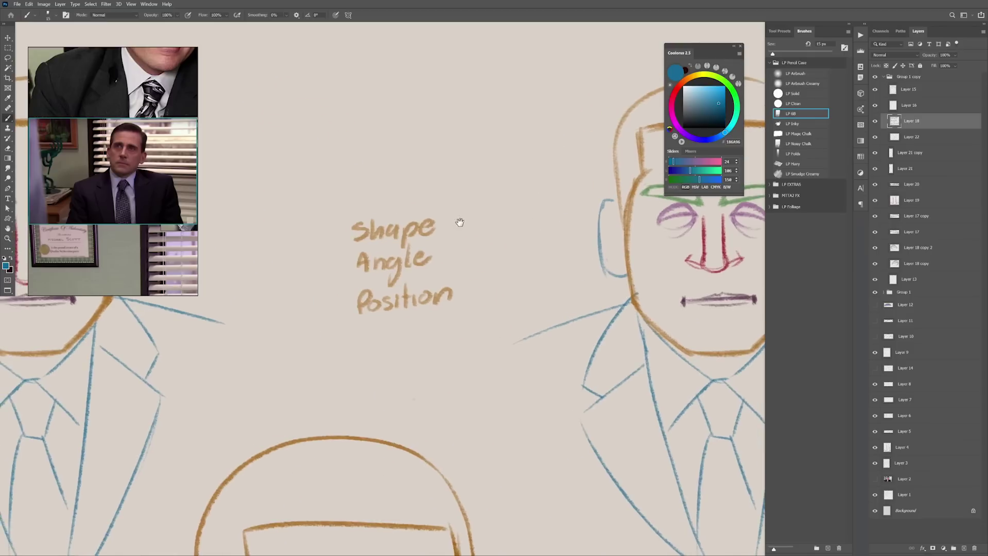
{"action": "left_click_drag", "start_coordinate": [460, 222], "coordinate": [452, 219]}
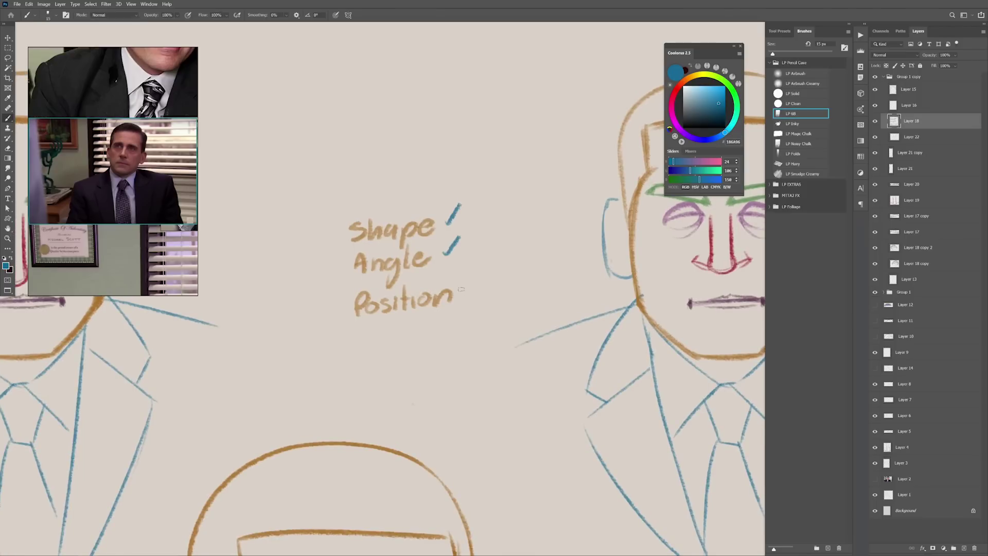
{"action": "left_click_drag", "start_coordinate": [466, 282], "coordinate": [457, 296]}
Scale the grouped original tracing down to about 49% and place it beneath the front-facing portrait.
{"action": "scroll", "coordinate": [550, 226], "scroll_direction": "down", "scroll_amount": 2}
{"action": "key", "text": "ctrl"}
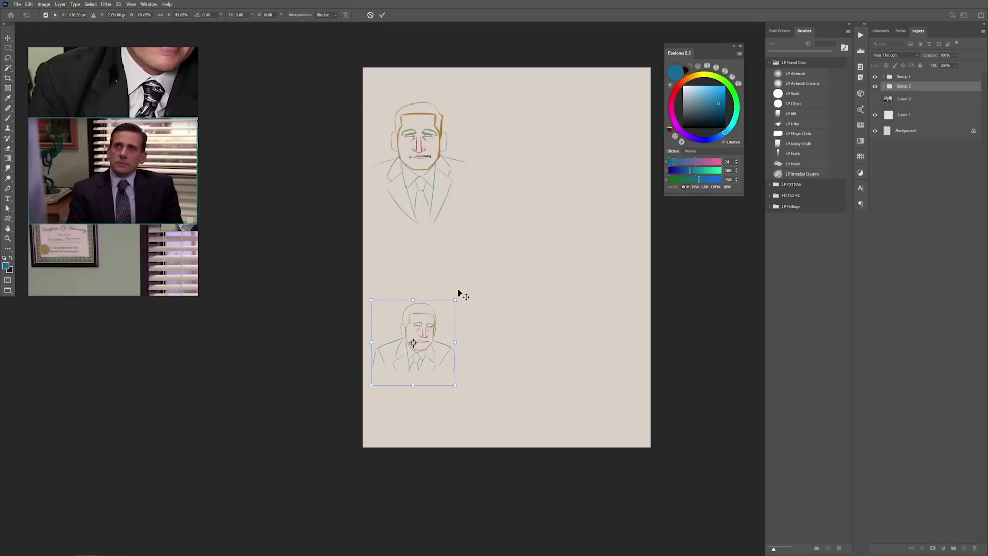
{"action": "key", "text": "Return"}
Sketch the head outline, forehead, ear and jaw of a new three-quarter portrait in black on a new layer.
{"action": "mouse_move", "coordinate": [539, 178]}
{"action": "left_mouse_down"}
{"action": "mouse_move", "coordinate": [577, 179]}
{"action": "mouse_move", "coordinate": [498, 229]}
{"action": "mouse_move", "coordinate": [505, 216]}
{"action": "left_mouse_up"}
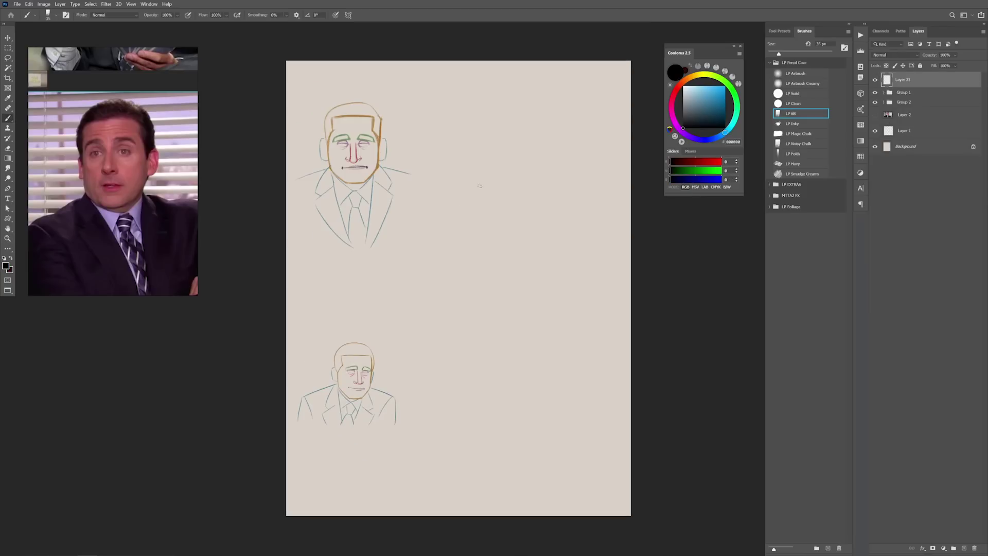
{"action": "left_click_drag", "start_coordinate": [480, 170], "coordinate": [478, 213]}
{"action": "left_click_drag", "start_coordinate": [479, 185], "coordinate": [493, 227]}
{"action": "left_click_drag", "start_coordinate": [509, 160], "coordinate": [509, 196]}
{"action": "left_click_drag", "start_coordinate": [484, 149], "coordinate": [479, 163]}
{"action": "mouse_move", "coordinate": [480, 147]}
{"action": "left_mouse_down"}
{"action": "mouse_move", "coordinate": [548, 135]}
{"action": "mouse_move", "coordinate": [554, 152]}
{"action": "left_mouse_up"}
{"action": "mouse_move", "coordinate": [548, 144]}
{"action": "left_mouse_down"}
{"action": "mouse_move", "coordinate": [555, 183]}
{"action": "mouse_move", "coordinate": [574, 172]}
{"action": "left_mouse_up"}
{"action": "left_click_drag", "start_coordinate": [575, 170], "coordinate": [558, 201]}
{"action": "left_click_drag", "start_coordinate": [478, 215], "coordinate": [528, 235]}
{"action": "left_click_drag", "start_coordinate": [556, 196], "coordinate": [525, 235]}
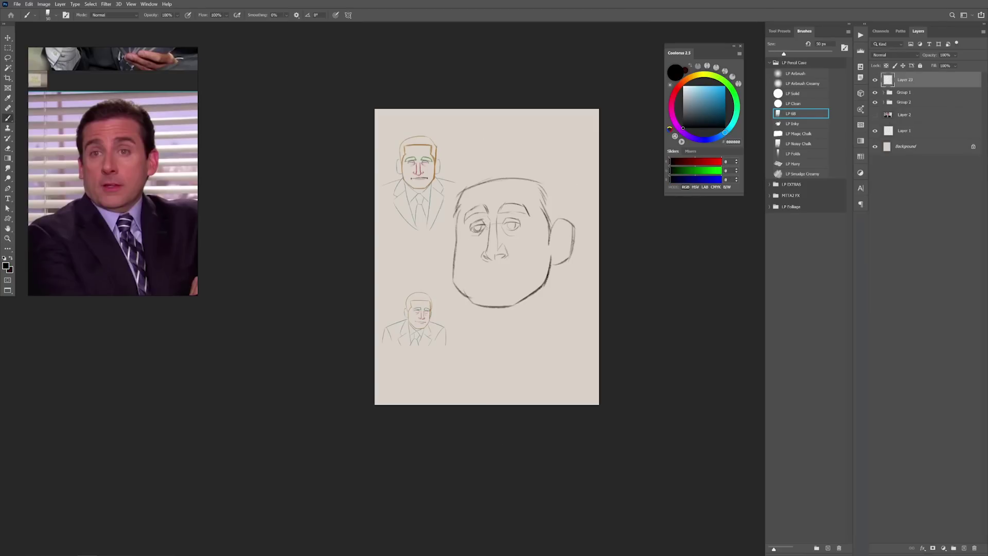
Refine the black sketch's eyes and head contour with a larger brush and add the crown of the hair.
{"action": "left_click_drag", "start_coordinate": [472, 231], "coordinate": [486, 234]}
{"action": "mouse_move", "coordinate": [466, 202]}
{"action": "left_mouse_down"}
{"action": "mouse_move", "coordinate": [455, 247]}
{"action": "mouse_move", "coordinate": [457, 237]}
{"action": "left_mouse_up"}
{"action": "left_click_drag", "start_coordinate": [533, 183], "coordinate": [549, 235]}
{"action": "key", "text": "bracketright"}
{"action": "key", "text": "bracketright"}
{"action": "left_click_drag", "start_coordinate": [460, 206], "coordinate": [536, 176]}
{"action": "left_click_drag", "start_coordinate": [504, 198], "coordinate": [521, 197]}
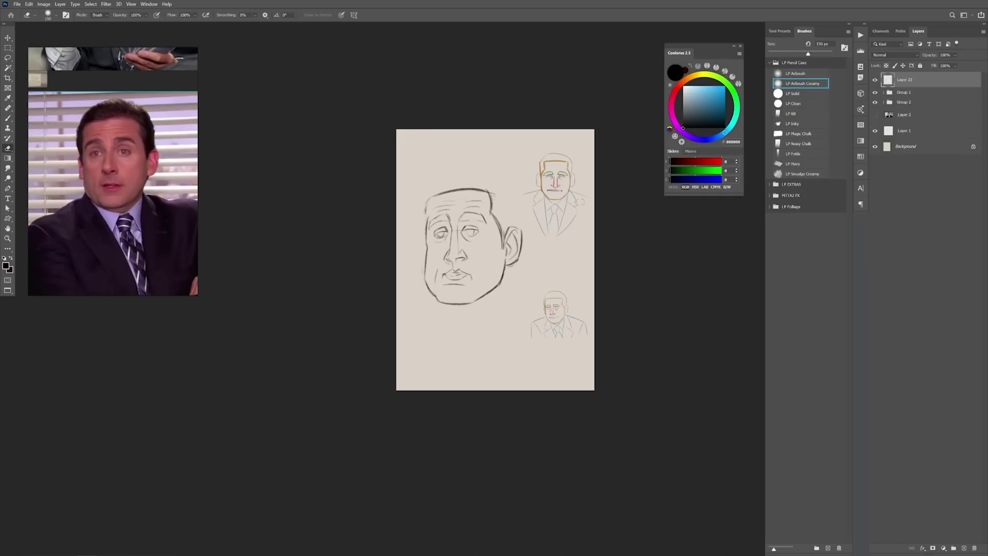
{"action": "mouse_move", "coordinate": [423, 210]}
{"action": "left_mouse_down"}
{"action": "mouse_move", "coordinate": [440, 194]}
{"action": "mouse_move", "coordinate": [421, 251]}
{"action": "left_mouse_up"}
{"action": "left_click_drag", "start_coordinate": [430, 186], "coordinate": [493, 176]}
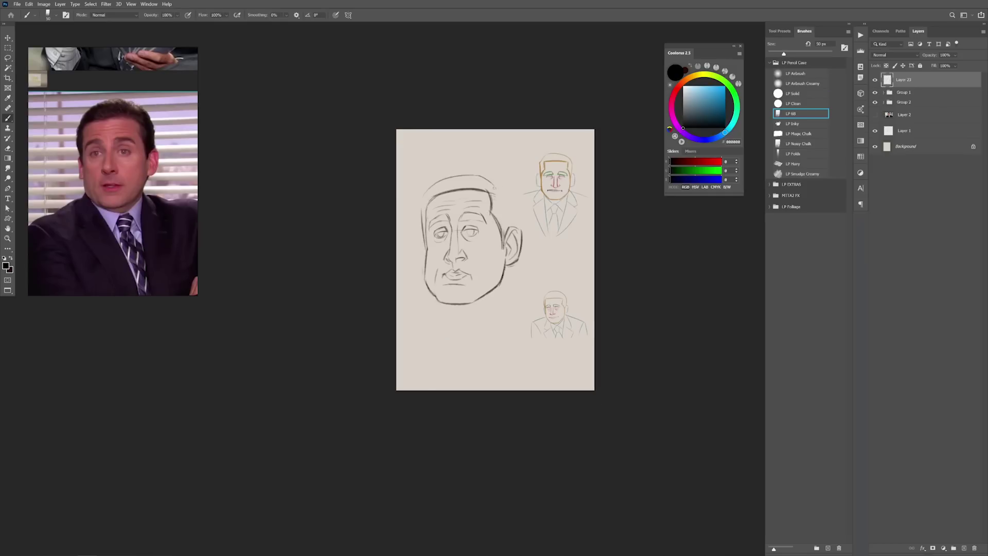
Sketch the neck, tie, jacket lapels and shoulders below the black three-quarter head.
{"action": "left_click_drag", "start_coordinate": [530, 269], "coordinate": [516, 360]}
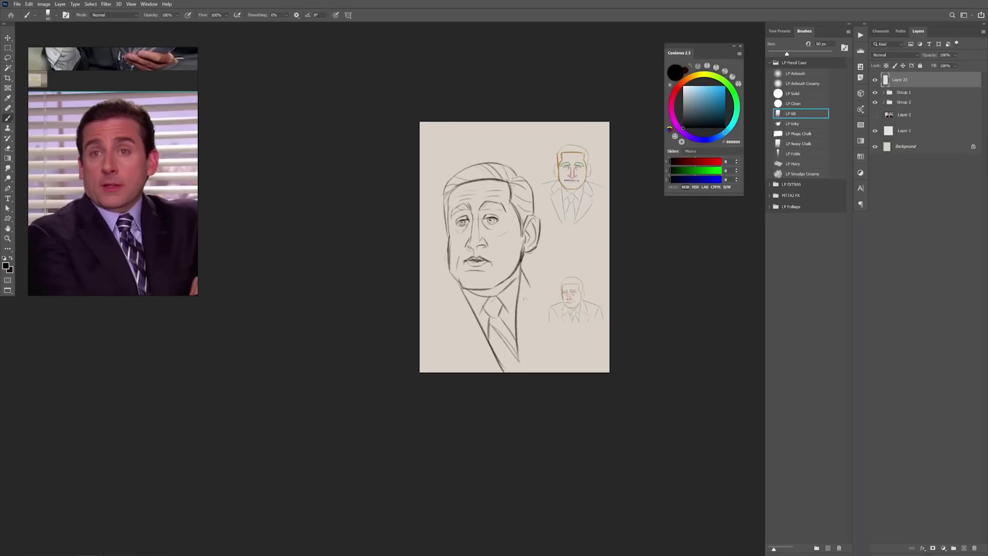
{"action": "left_click_drag", "start_coordinate": [538, 288], "coordinate": [522, 370]}
{"action": "mouse_move", "coordinate": [452, 278]}
{"action": "left_mouse_down"}
{"action": "mouse_move", "coordinate": [439, 303]}
{"action": "mouse_move", "coordinate": [460, 323]}
{"action": "left_mouse_up"}
{"action": "left_click_drag", "start_coordinate": [445, 325], "coordinate": [486, 370]}
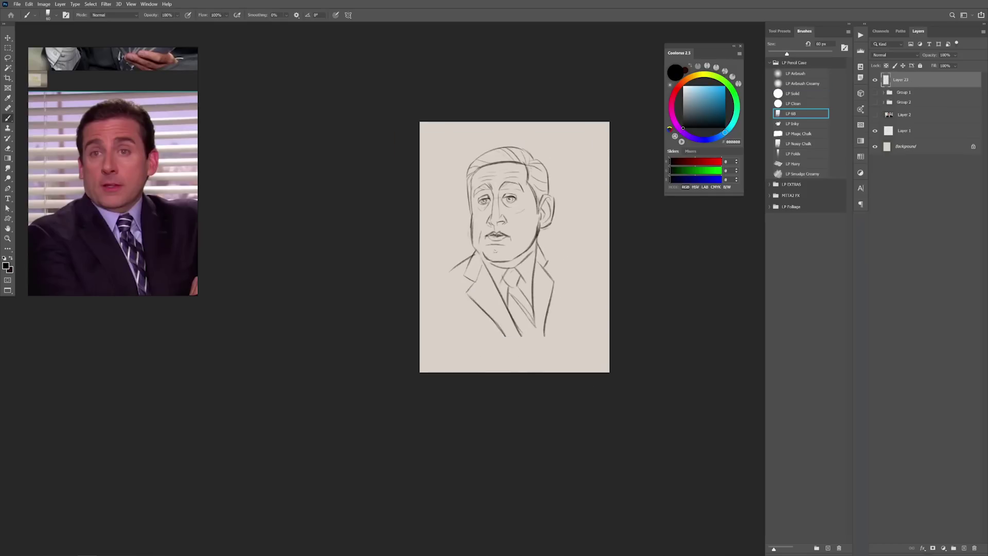
{"action": "key", "text": "bracketleft"}
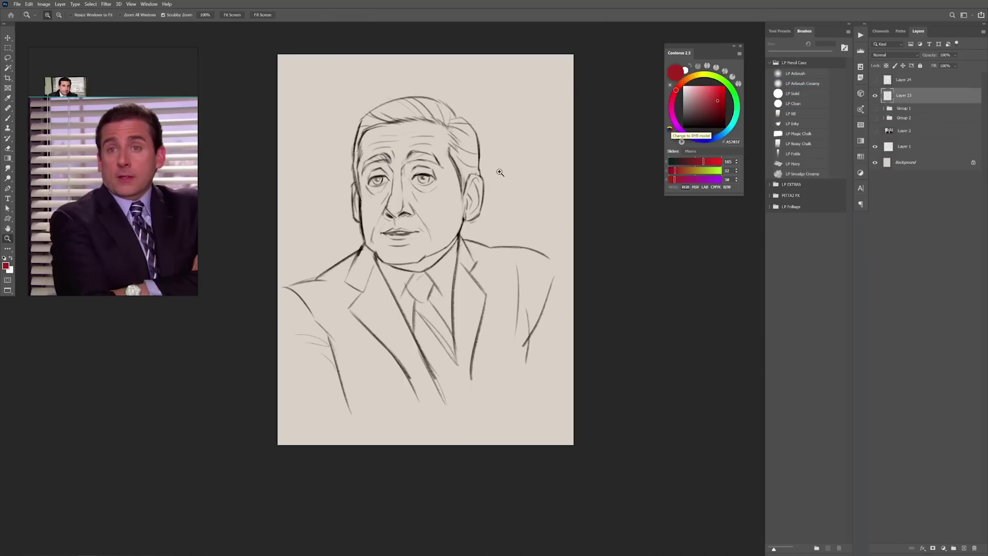
With the previous sketch hidden, draw the outline of another three-quarter head in black on a separate layer.
{"action": "mouse_move", "coordinate": [499, 172]}
{"action": "left_mouse_down"}
{"action": "mouse_move", "coordinate": [489, 180]}
{"action": "mouse_move", "coordinate": [514, 169]}
{"action": "left_mouse_up"}
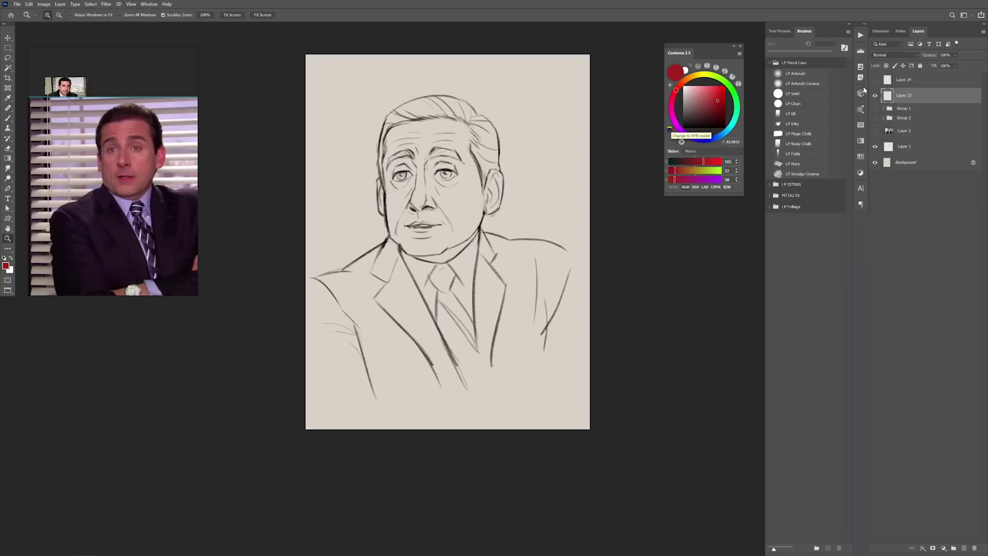
{"action": "mouse_move", "coordinate": [521, 186]}
{"action": "left_mouse_down"}
{"action": "mouse_move", "coordinate": [495, 181]}
{"action": "mouse_move", "coordinate": [495, 162]}
{"action": "mouse_move", "coordinate": [508, 155]}
{"action": "left_mouse_up"}
{"action": "mouse_move", "coordinate": [404, 143]}
{"action": "left_mouse_down"}
{"action": "mouse_move", "coordinate": [405, 195]}
{"action": "mouse_move", "coordinate": [476, 135]}
{"action": "mouse_move", "coordinate": [487, 164]}
{"action": "left_mouse_up"}
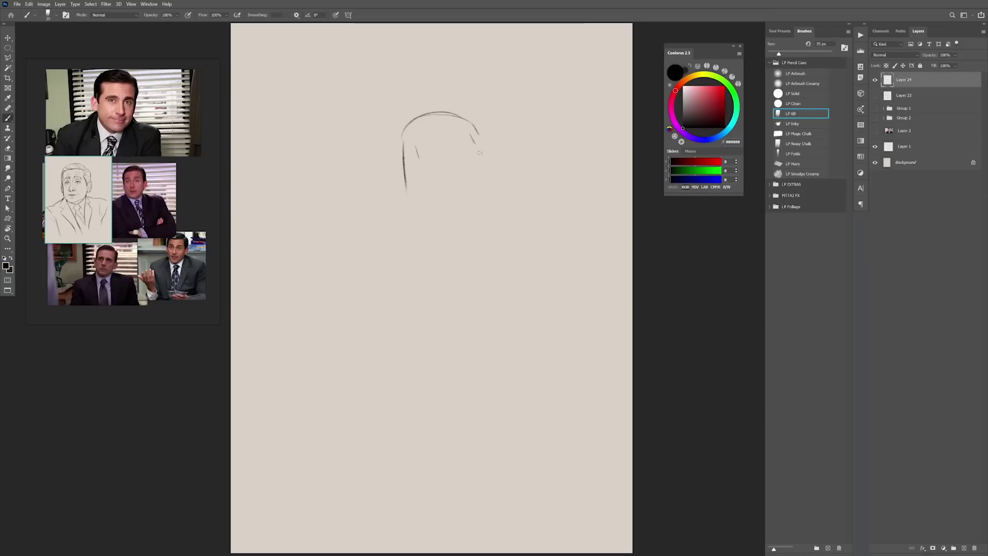
{"action": "mouse_move", "coordinate": [490, 147]}
{"action": "left_mouse_down"}
{"action": "mouse_move", "coordinate": [508, 172]}
{"action": "mouse_move", "coordinate": [495, 193]}
{"action": "left_mouse_up"}
{"action": "left_click_drag", "start_coordinate": [486, 176], "coordinate": [479, 206]}
{"action": "left_click_drag", "start_coordinate": [403, 174], "coordinate": [407, 212]}
{"action": "left_click_drag", "start_coordinate": [421, 217], "coordinate": [447, 224]}
{"action": "left_click_drag", "start_coordinate": [479, 211], "coordinate": [448, 222]}
Sketch the nose, brows and eyes inside the new head and outline the hair above the forehead.
{"action": "mouse_move", "coordinate": [450, 144]}
{"action": "left_mouse_down"}
{"action": "mouse_move", "coordinate": [450, 172]}
{"action": "mouse_move", "coordinate": [426, 150]}
{"action": "left_mouse_up"}
{"action": "left_click_drag", "start_coordinate": [426, 151], "coordinate": [424, 186]}
{"action": "left_click_drag", "start_coordinate": [445, 144], "coordinate": [466, 151]}
{"action": "left_click_drag", "start_coordinate": [426, 184], "coordinate": [439, 181]}
{"action": "left_click_drag", "start_coordinate": [439, 143], "coordinate": [464, 152]}
{"action": "left_click_drag", "start_coordinate": [403, 156], "coordinate": [460, 158]}
{"action": "left_click_drag", "start_coordinate": [399, 126], "coordinate": [484, 101]}
{"action": "left_click_drag", "start_coordinate": [486, 106], "coordinate": [495, 147]}
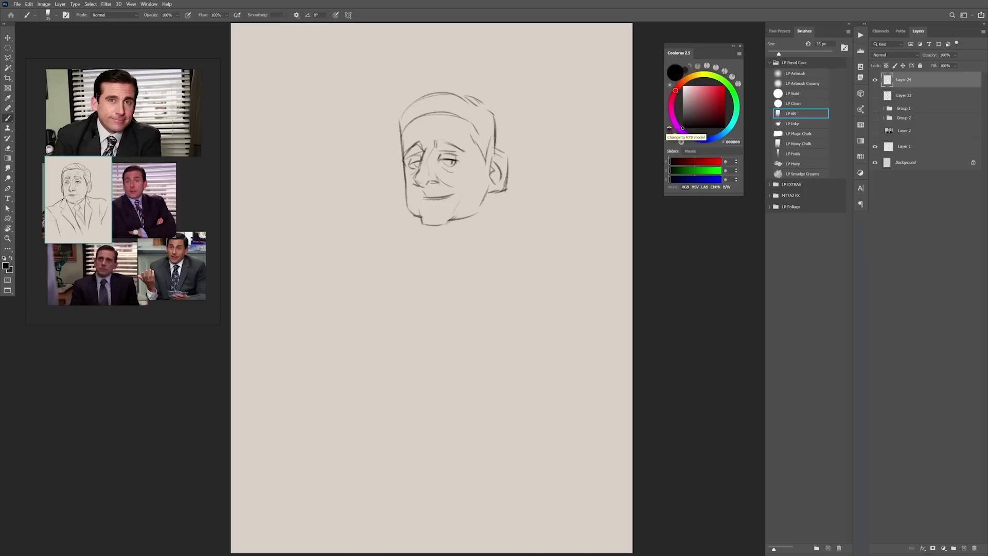
Add a hair strand, forehead wrinkles and heavier eyebrows, and clean up the mouth with the eraser.
{"action": "left_click_drag", "start_coordinate": [406, 107], "coordinate": [455, 95]}
{"action": "left_click_drag", "start_coordinate": [420, 135], "coordinate": [451, 133]}
{"action": "mouse_move", "coordinate": [418, 127]}
{"action": "left_mouse_down"}
{"action": "mouse_move", "coordinate": [446, 125]}
{"action": "mouse_move", "coordinate": [462, 151]}
{"action": "left_mouse_up"}
{"action": "key", "text": "e"}
{"action": "left_click_drag", "start_coordinate": [423, 195], "coordinate": [450, 196]}
{"action": "key", "text": "b"}
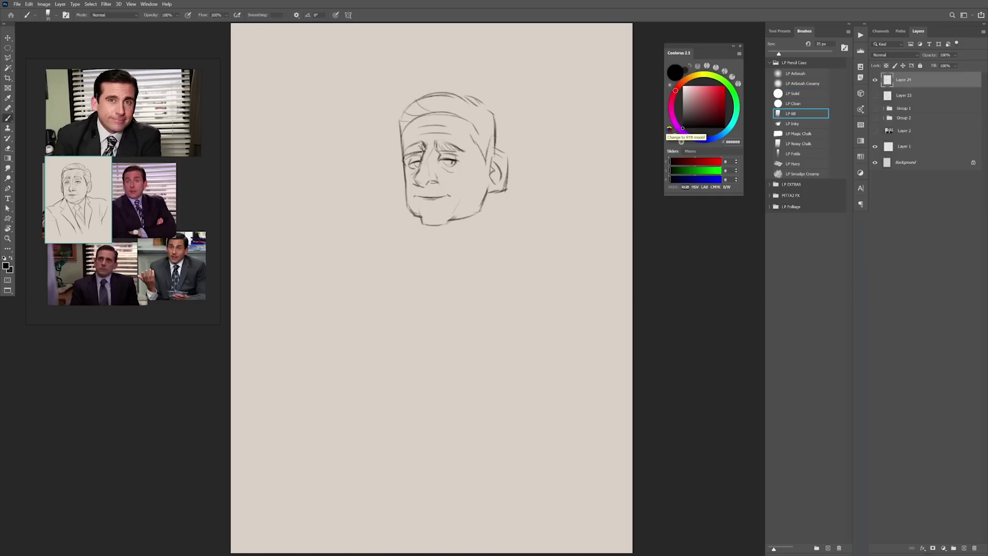
Sketch the back of the neck and both sloping shoulder lines beneath the head.
{"action": "left_click_drag", "start_coordinate": [490, 153], "coordinate": [494, 191]}
{"action": "left_click_drag", "start_coordinate": [493, 192], "coordinate": [493, 224]}
{"action": "left_click_drag", "start_coordinate": [411, 223], "coordinate": [367, 250]}
{"action": "key", "text": "ctrl+z"}
{"action": "left_click_drag", "start_coordinate": [416, 217], "coordinate": [367, 234]}
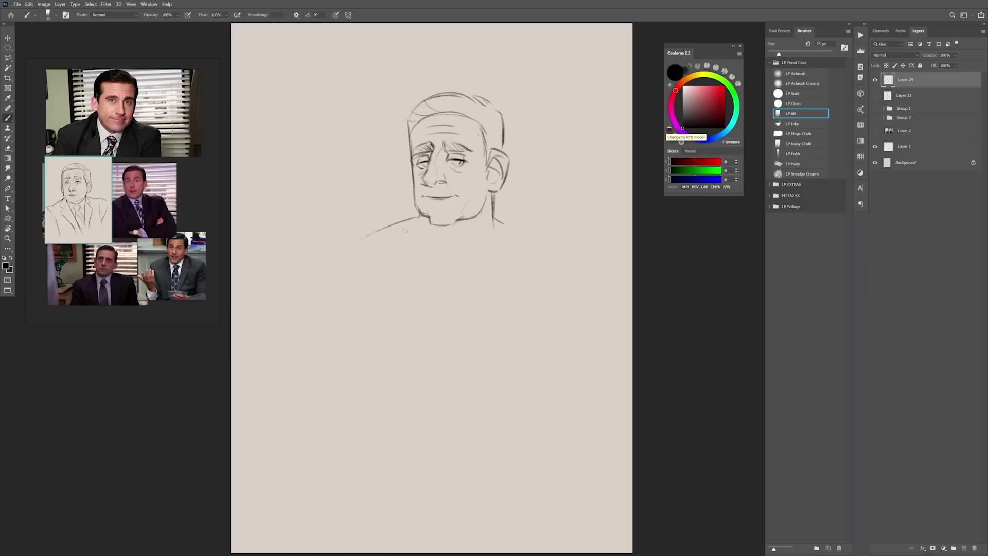
{"action": "left_click_drag", "start_coordinate": [495, 216], "coordinate": [551, 241]}
Draw the jacket's V-shaped opening, the outer sleeves and the crossed arms.
{"action": "left_click_drag", "start_coordinate": [419, 216], "coordinate": [434, 324]}
{"action": "left_click_drag", "start_coordinate": [493, 224], "coordinate": [437, 325]}
{"action": "left_click_drag", "start_coordinate": [558, 244], "coordinate": [567, 323]}
{"action": "mouse_move", "coordinate": [359, 235]}
{"action": "left_mouse_down"}
{"action": "mouse_move", "coordinate": [338, 311]}
{"action": "mouse_move", "coordinate": [519, 338]}
{"action": "left_mouse_up"}
{"action": "left_click_drag", "start_coordinate": [386, 347], "coordinate": [541, 402]}
{"action": "left_click_drag", "start_coordinate": [368, 292], "coordinate": [381, 359]}
{"action": "left_click_drag", "start_coordinate": [355, 252], "coordinate": [315, 386]}
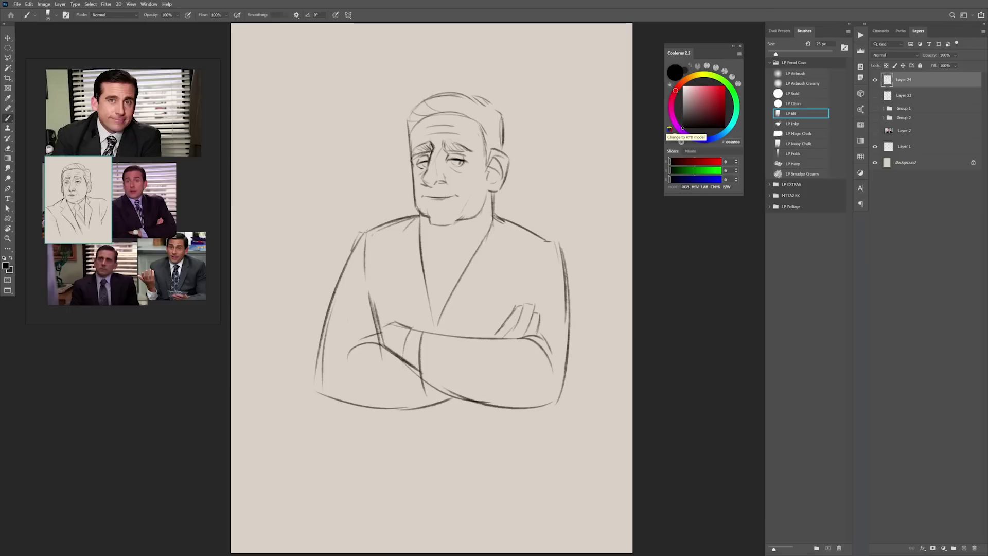
Draw the shirt collar, tie knot and tie inside the jacket opening with a smaller brush.
{"action": "key", "text": "["}
{"action": "key", "text": "["}
{"action": "left_click_drag", "start_coordinate": [420, 216], "coordinate": [437, 237]}
{"action": "left_click_drag", "start_coordinate": [493, 215], "coordinate": [438, 237]}
{"action": "left_click_drag", "start_coordinate": [439, 238], "coordinate": [459, 256]}
{"action": "left_click_drag", "start_coordinate": [436, 237], "coordinate": [422, 255]}
{"action": "left_click_drag", "start_coordinate": [428, 249], "coordinate": [434, 266]}
{"action": "left_click_drag", "start_coordinate": [451, 245], "coordinate": [443, 264]}
{"action": "left_click_drag", "start_coordinate": [443, 264], "coordinate": [450, 293]}
{"action": "left_click_drag", "start_coordinate": [433, 265], "coordinate": [426, 288]}
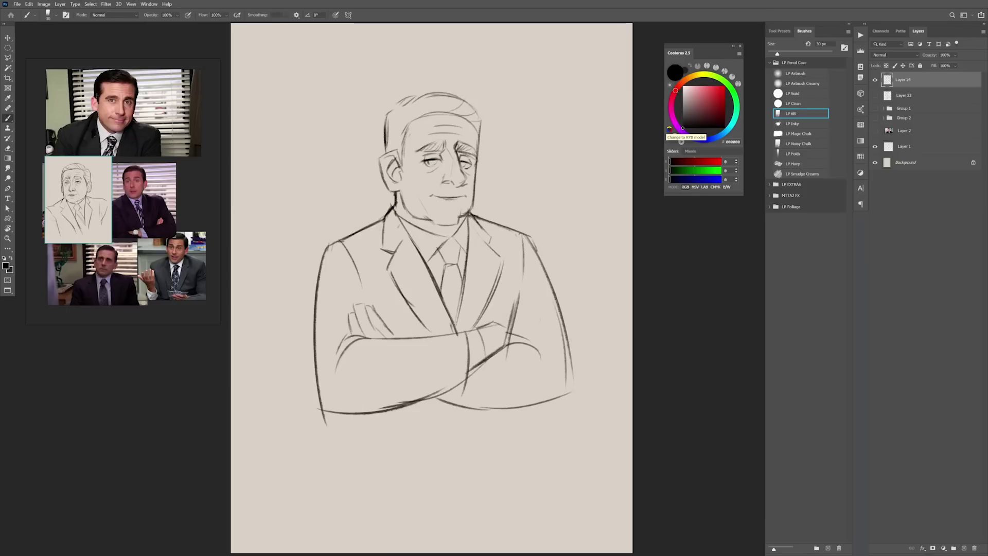
On a new layer above the crossed-arms sketch, trace accent strokes along the jaw and ear in red (#FB4545).
{"action": "left_click", "coordinate": [875, 81]}
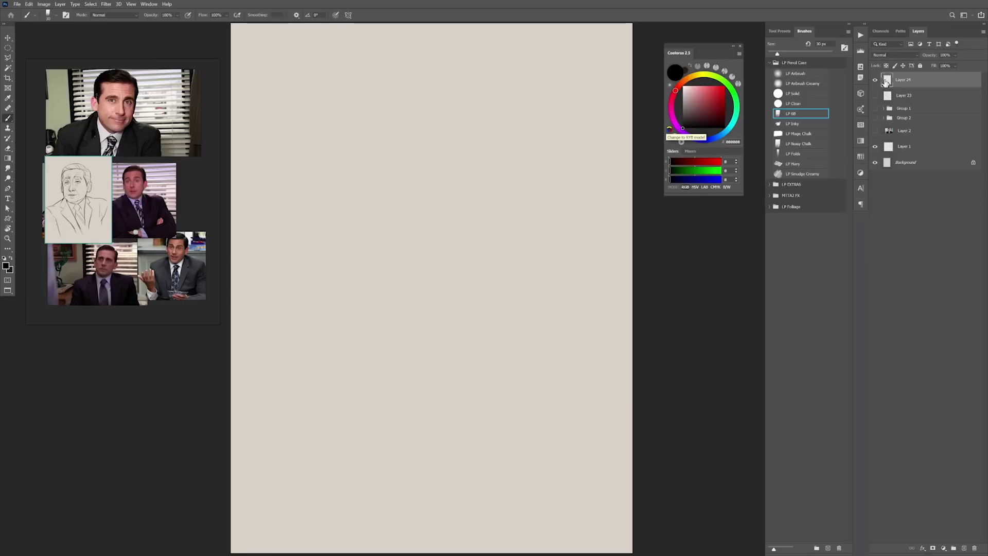
{"action": "left_click", "coordinate": [875, 81]}
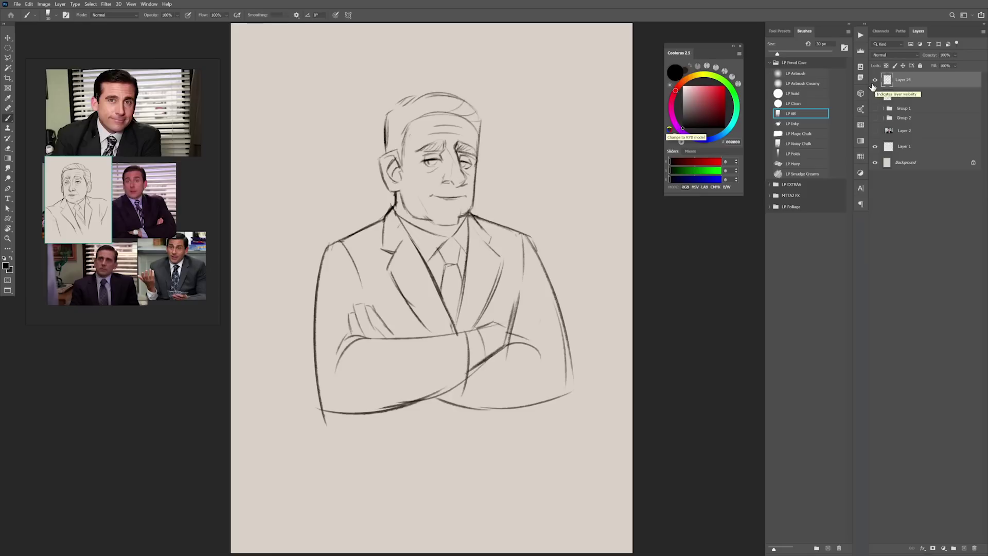
{"action": "left_click", "coordinate": [923, 75]}
{"action": "key", "text": "ctrl+shift+n"}
{"action": "key", "text": "Return"}
{"action": "left_click", "coordinate": [713, 86]}
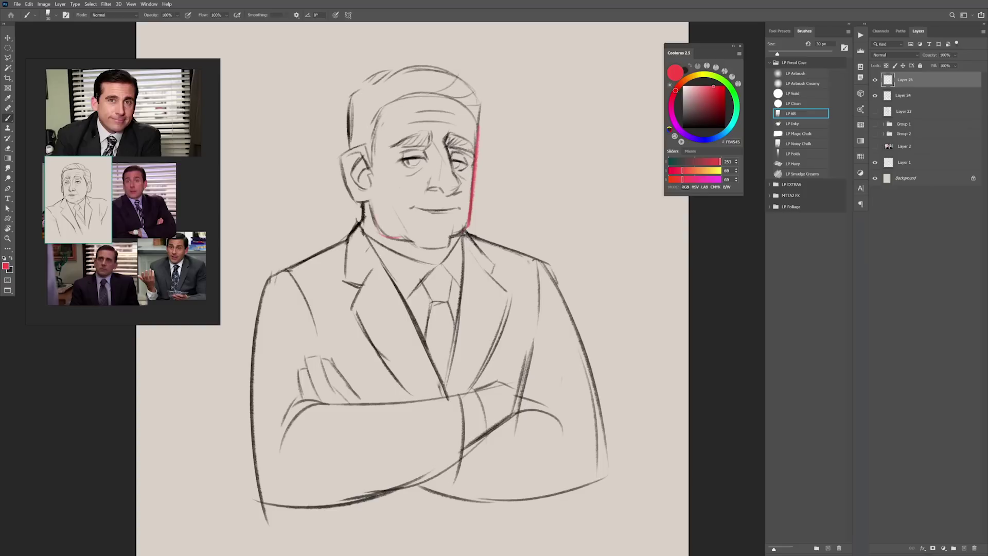
{"action": "key", "text": "ctrl+z"}
{"action": "left_click_drag", "start_coordinate": [404, 235], "coordinate": [421, 248]}
{"action": "left_click_drag", "start_coordinate": [365, 146], "coordinate": [332, 166]}
{"action": "key", "text": "ctrl+z"}
{"action": "left_click_drag", "start_coordinate": [363, 147], "coordinate": [334, 159]}
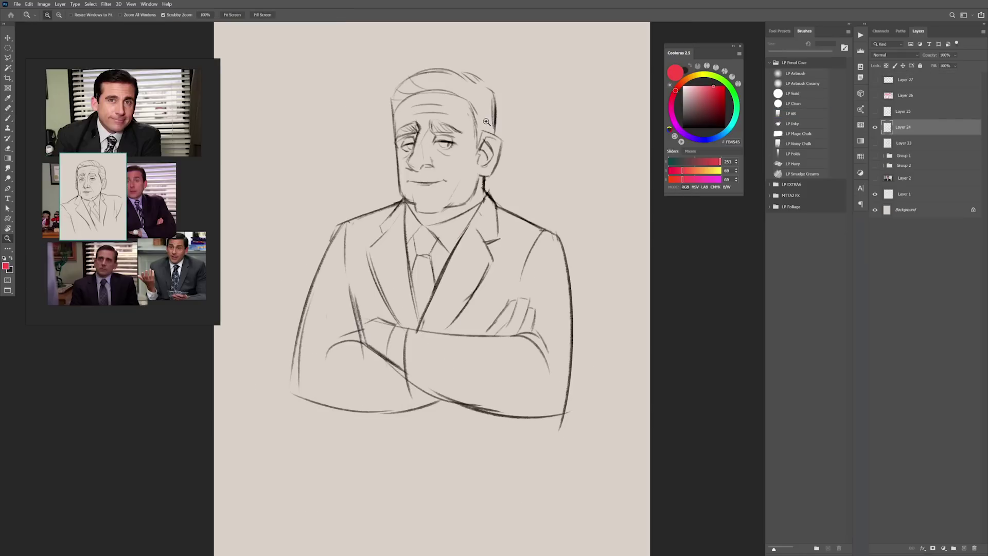
{"action": "left_click_drag", "start_coordinate": [480, 162], "coordinate": [501, 166]}
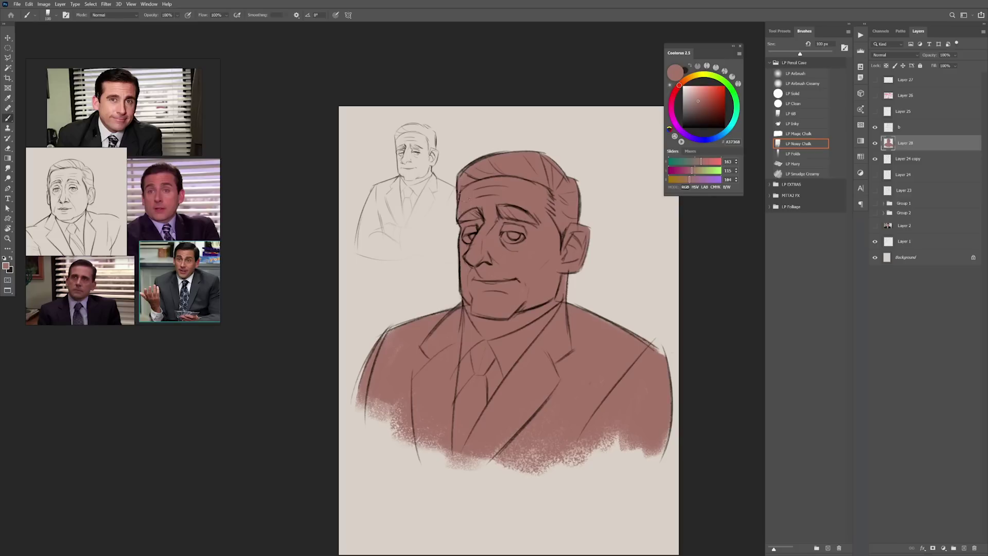
Enlarge the LP Noisy Chalk brush to 175 px for painting the portrait's flat reddish-brown base layer.
{"action": "key", "text": "bracketright"}
{"action": "key", "text": "bracketright"}
{"action": "key", "text": "bracketright"}
{"action": "key", "text": "bracketright"}
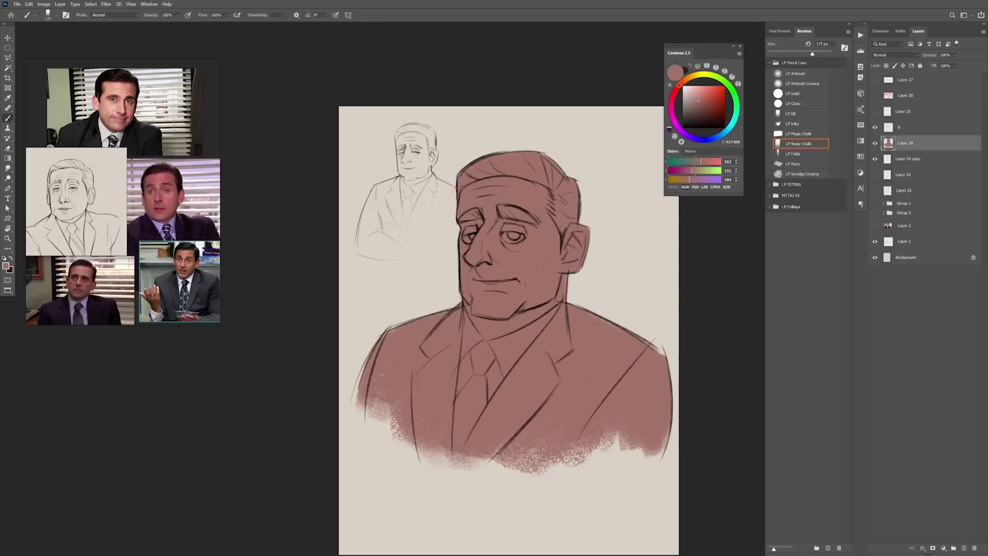
{"action": "mouse_move", "coordinate": [531, 247]}
{"action": "left_mouse_down"}
{"action": "mouse_move", "coordinate": [473, 208]}
{"action": "mouse_move", "coordinate": [450, 246]}
{"action": "mouse_move", "coordinate": [482, 217]}
{"action": "left_mouse_up"}
{"action": "scroll", "coordinate": [463, 251], "scroll_direction": "up", "scroll_amount": 2}
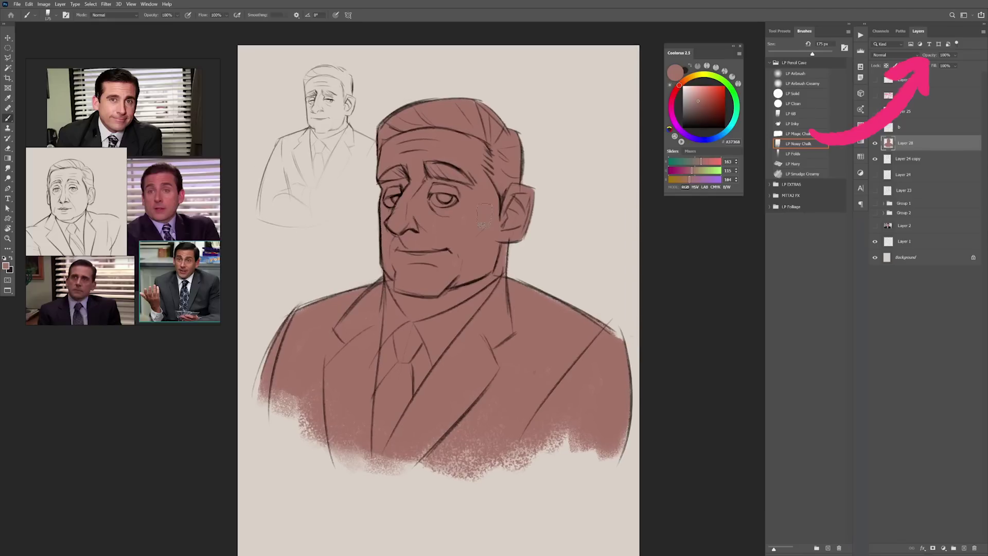
{"action": "key", "text": "bracketleft"}
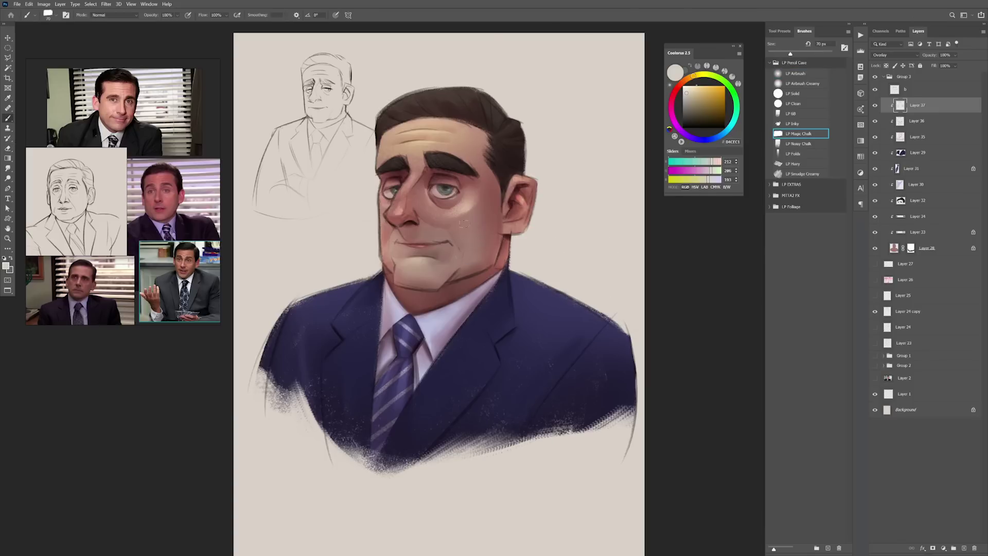
Try light LP Magic Chalk strokes at 60 px on the cheek beside the ear, on the Overlay layer, and undo them.
{"action": "key", "text": "bracketleft"}
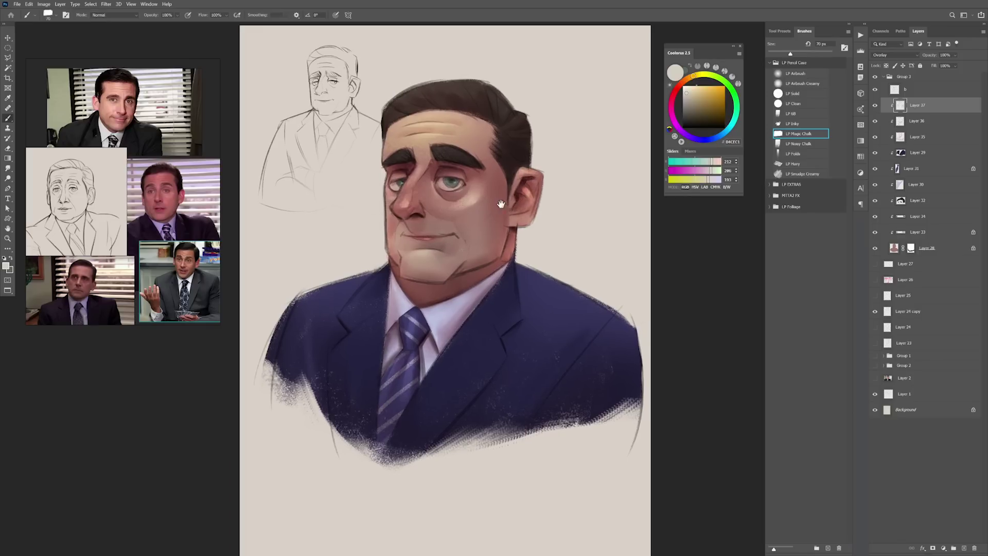
{"action": "mouse_move", "coordinate": [473, 222]}
{"action": "left_mouse_down"}
{"action": "mouse_move", "coordinate": [476, 242]}
{"action": "mouse_move", "coordinate": [495, 229]}
{"action": "left_mouse_up"}
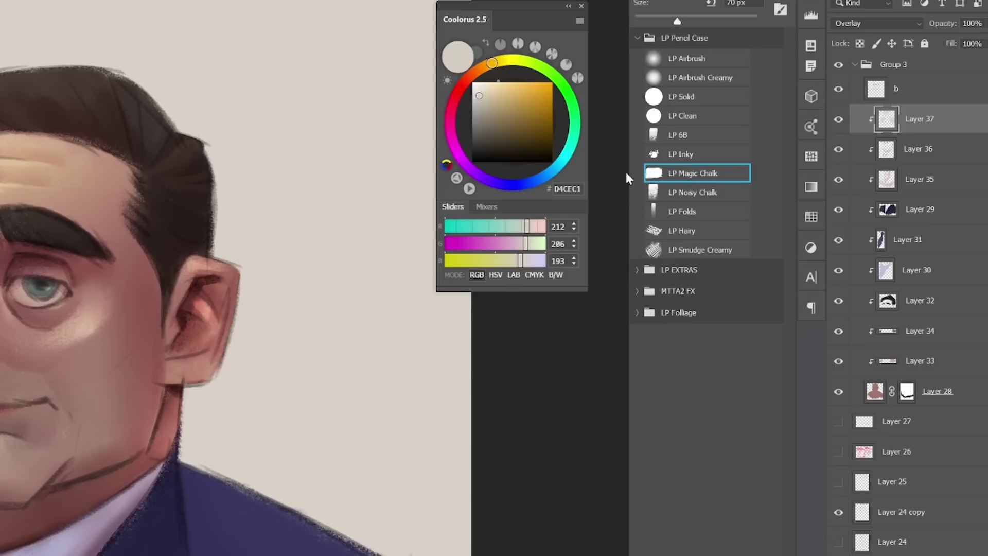
{"action": "key", "text": "["}
{"action": "key", "text": "ctrl+z"}
{"action": "left_click_drag", "start_coordinate": [107, 348], "coordinate": [77, 407]}
{"action": "key", "text": "ctrl+z"}
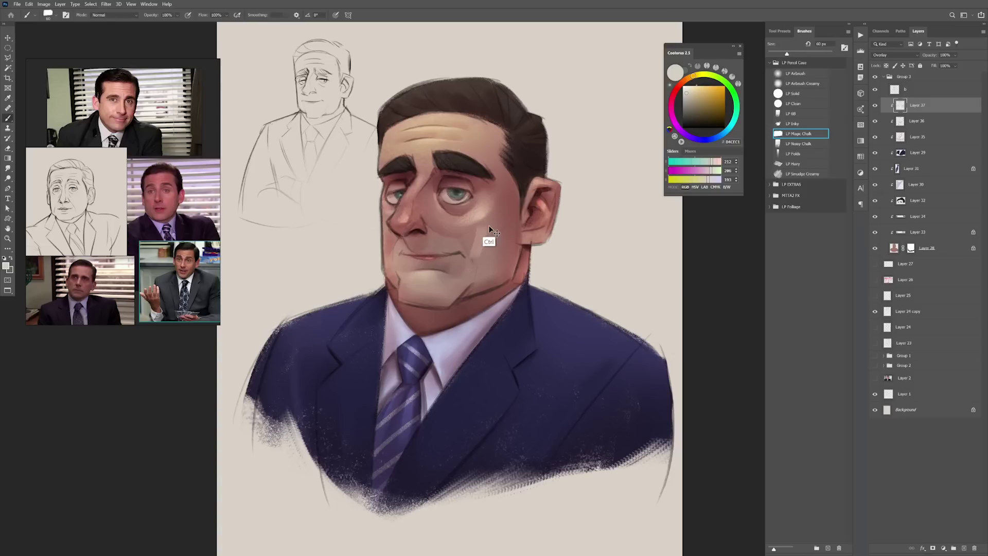
{"action": "mouse_move", "coordinate": [488, 222]}
{"action": "left_mouse_down"}
{"action": "mouse_move", "coordinate": [476, 248]}
{"action": "mouse_move", "coordinate": [484, 240]}
{"action": "left_mouse_up"}
{"action": "key", "text": "ctrl+z"}
{"action": "key", "text": "ctrl+z"}
{"action": "key", "text": "ctrl+z"}
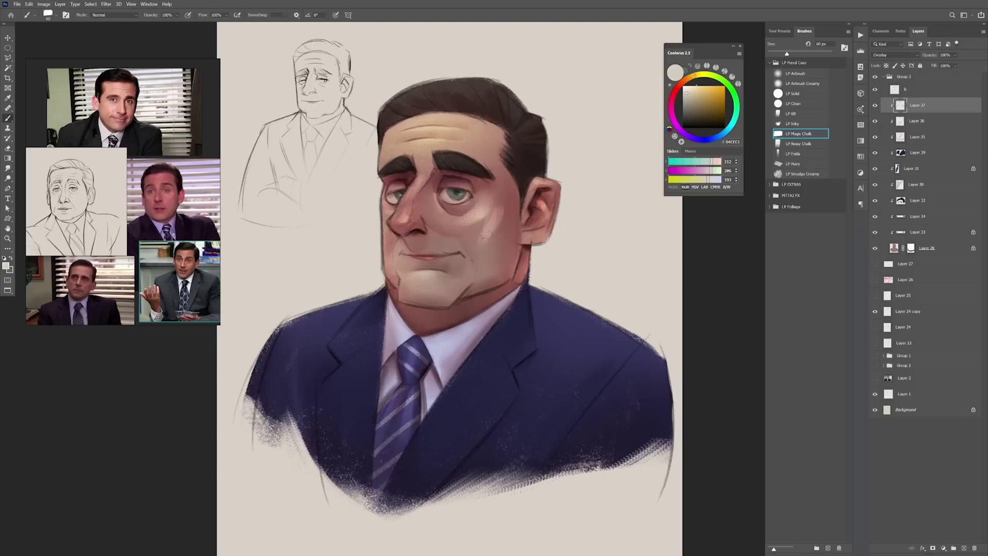
Liquify the merged copy of the portrait group, pushing the outer edge of the ear-side shoulder and the ear slightly inward.
{"action": "scroll", "coordinate": [485, 234], "scroll_direction": "down", "scroll_amount": 3}
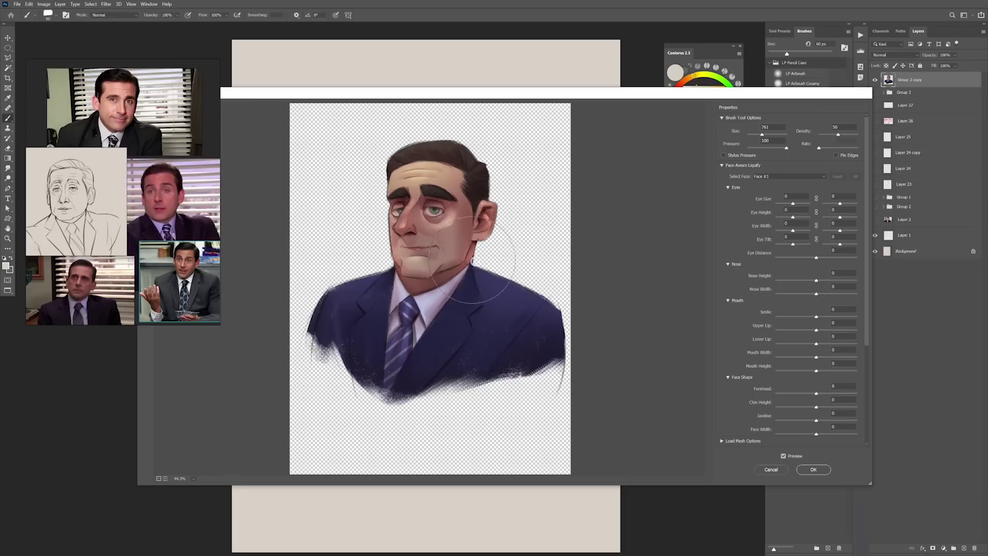
{"action": "left_click_drag", "start_coordinate": [545, 319], "coordinate": [533, 319]}
{"action": "left_click_drag", "start_coordinate": [499, 216], "coordinate": [490, 217]}
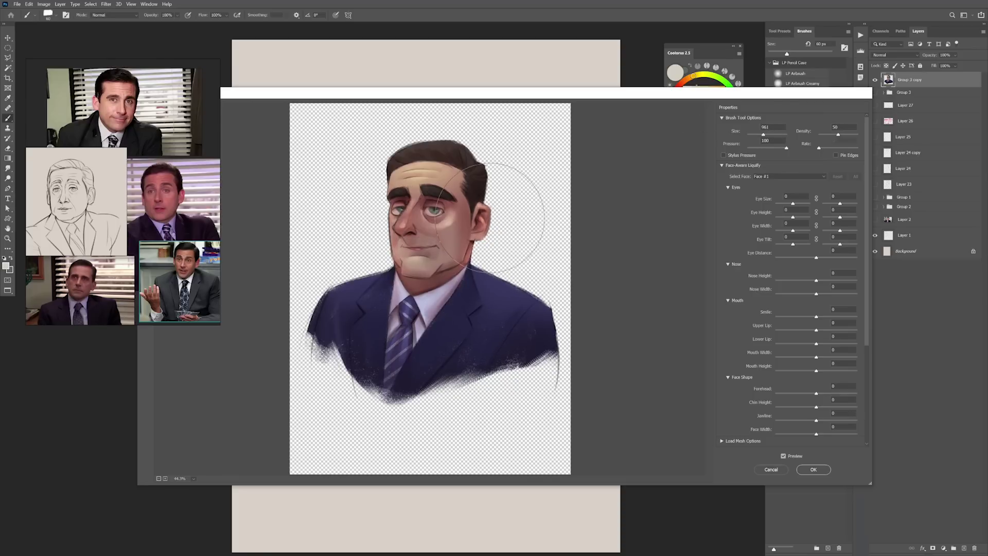